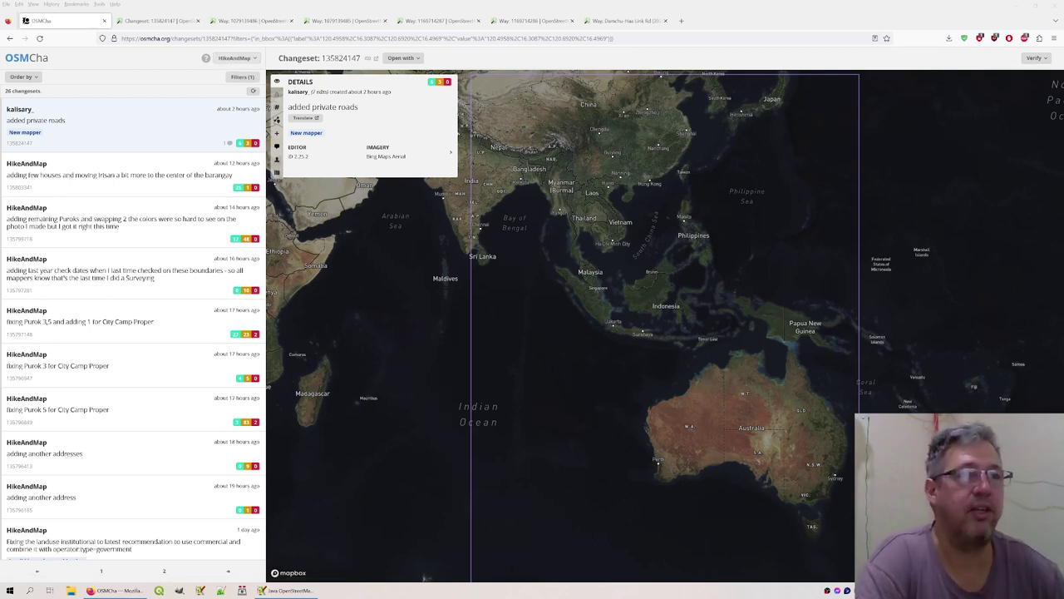
Switch to JOSM and check the source and check_date tags of the selected boundary node near City Camp Road
click(235, 57)
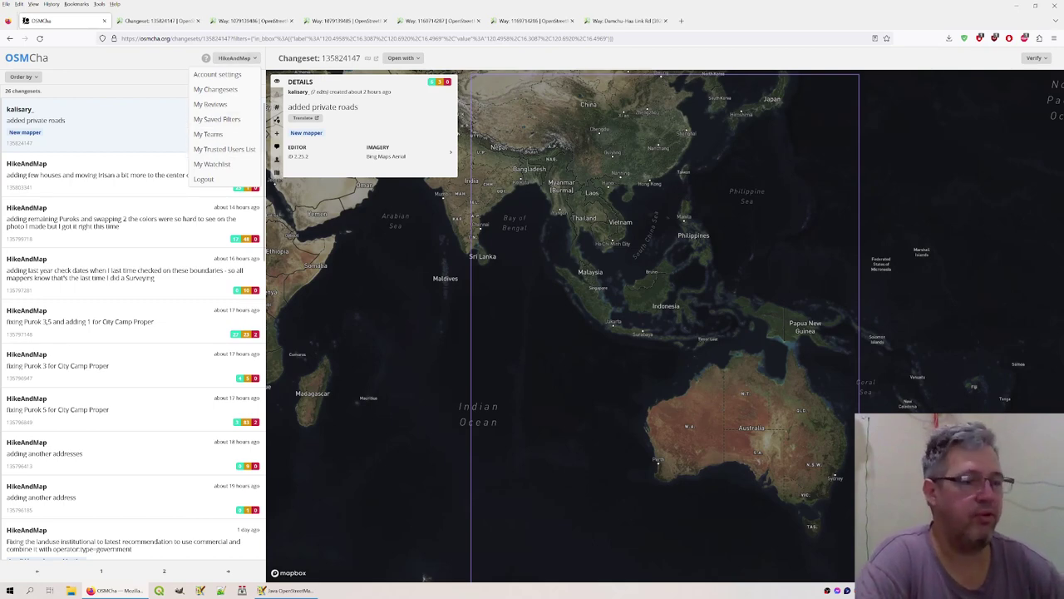
click(287, 591)
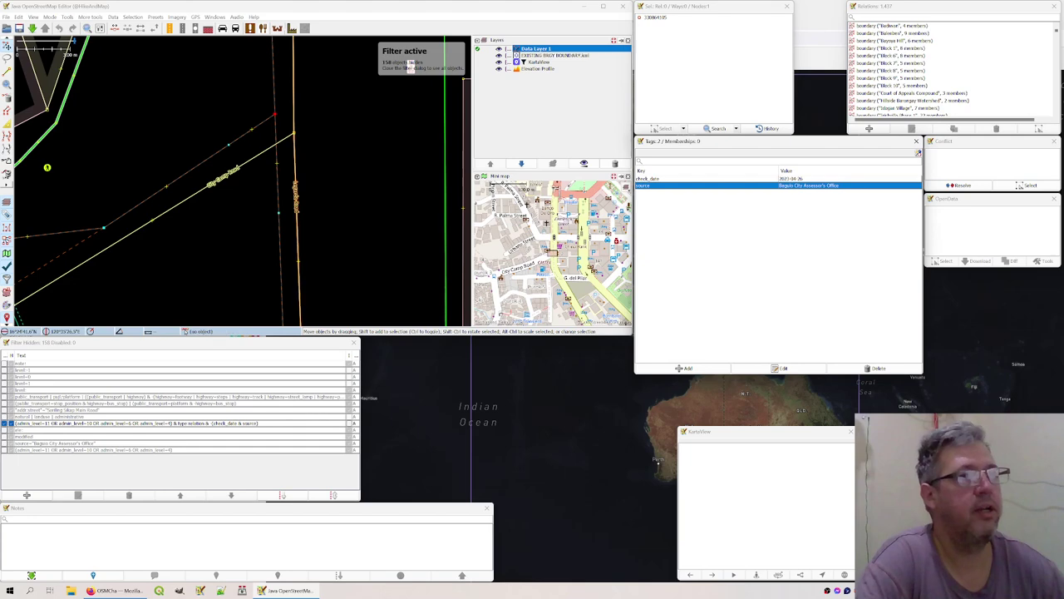
click(278, 216)
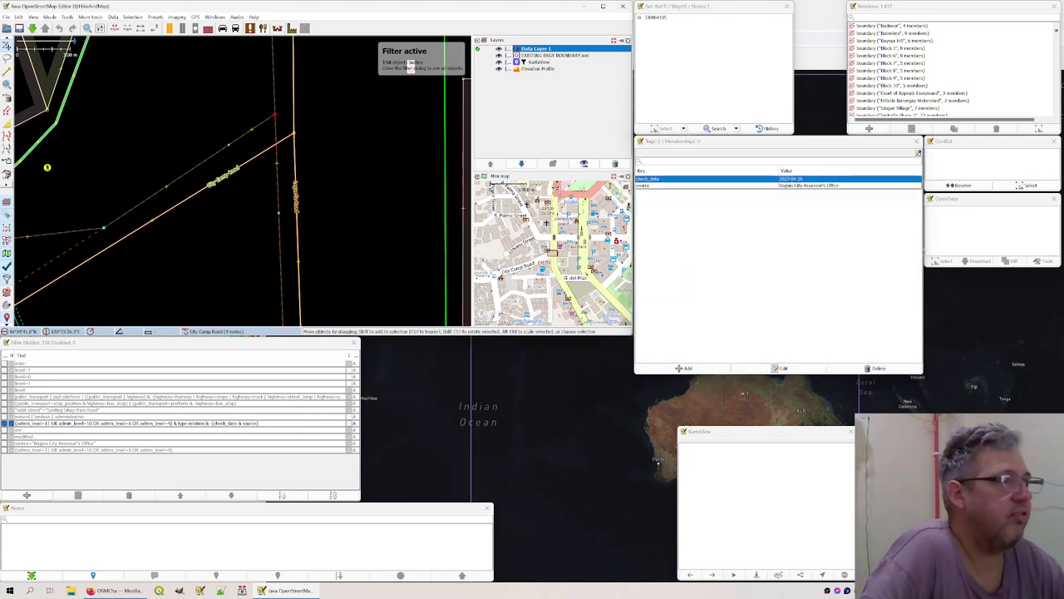
click(665, 184)
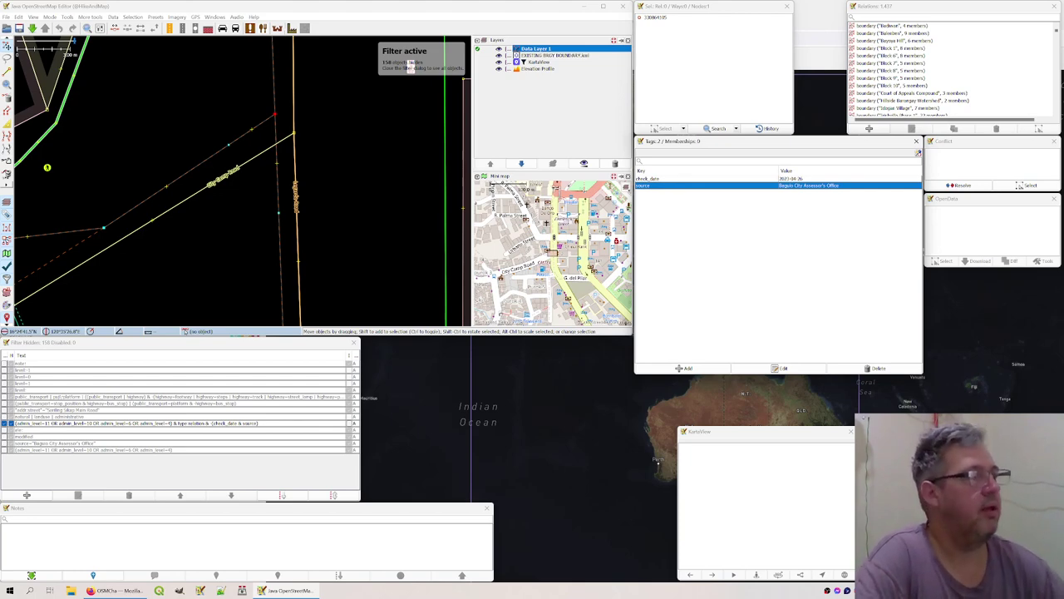
key(Up)
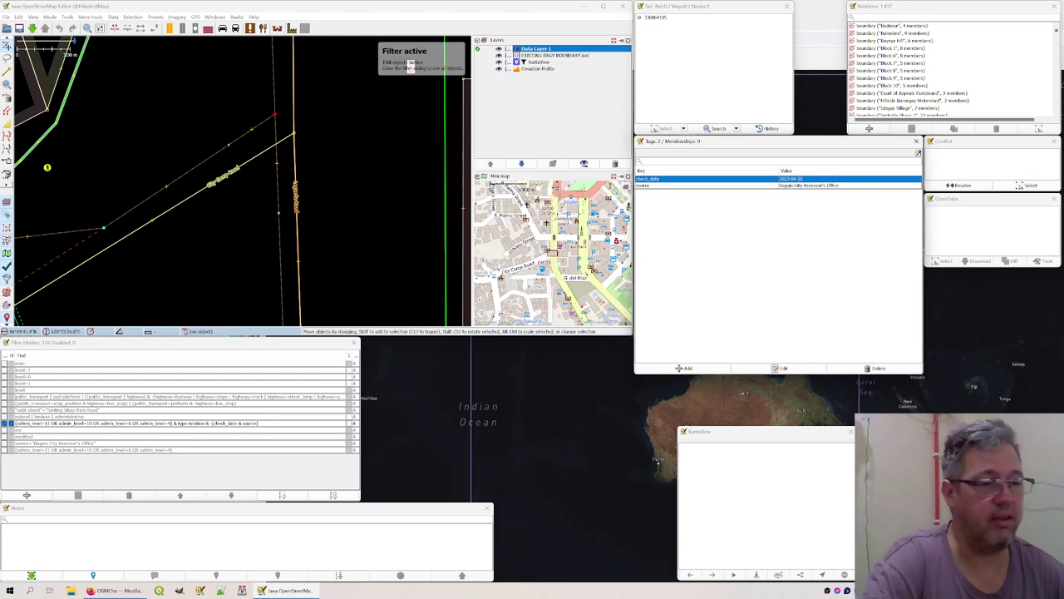
Switch back to OSMCha and load the saved filter "Baguio City Assessor's Office"
click(115, 590)
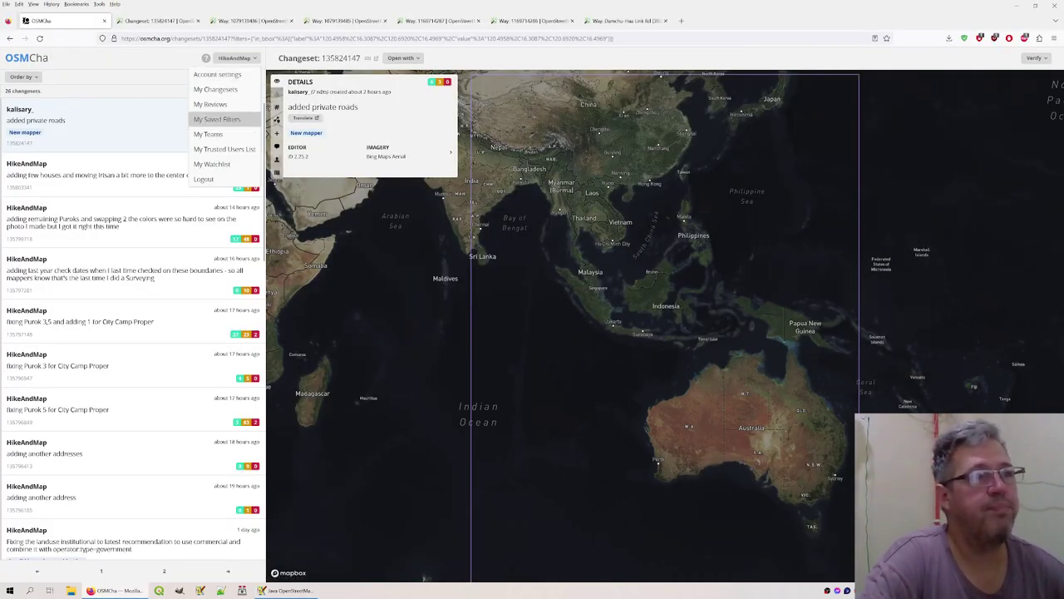
click(216, 119)
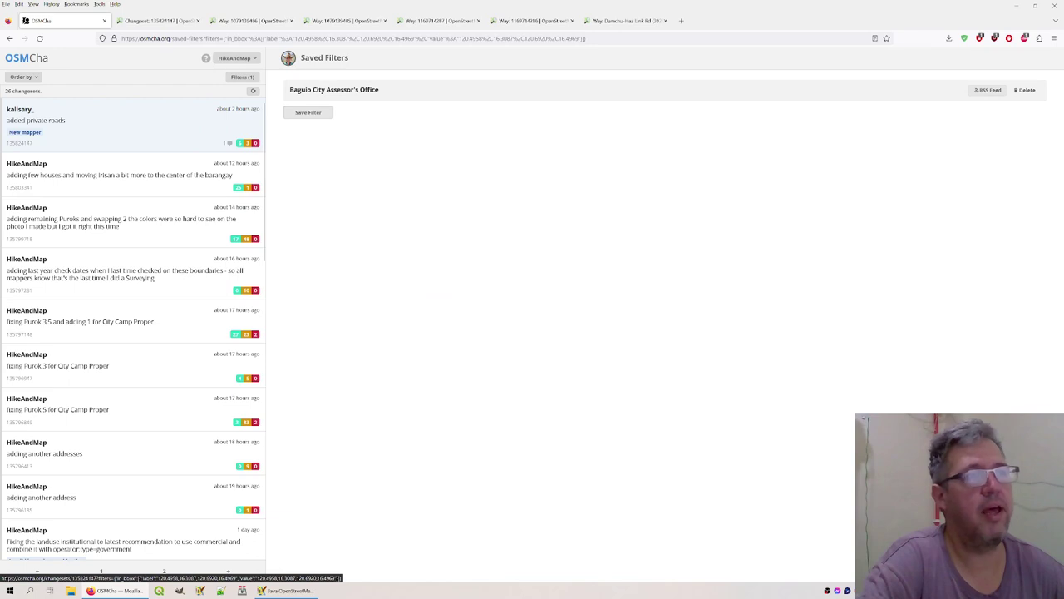
click(334, 89)
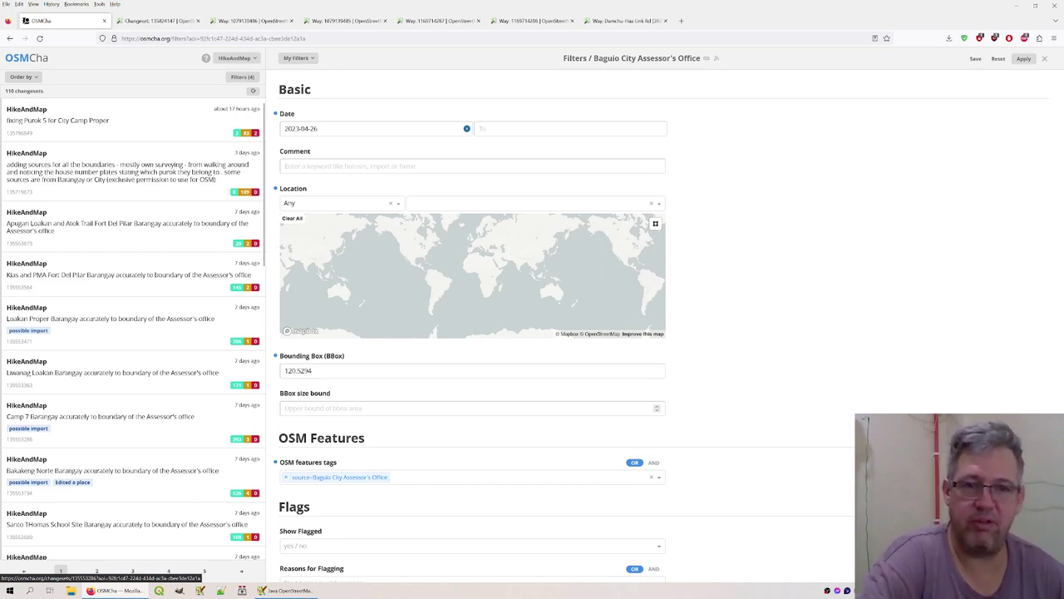
Look through the filtered changesets for the barangay boundary edits sourced from the Assessor's Office
scroll(133, 333, down, 3)
scroll(133, 333, down, 12)
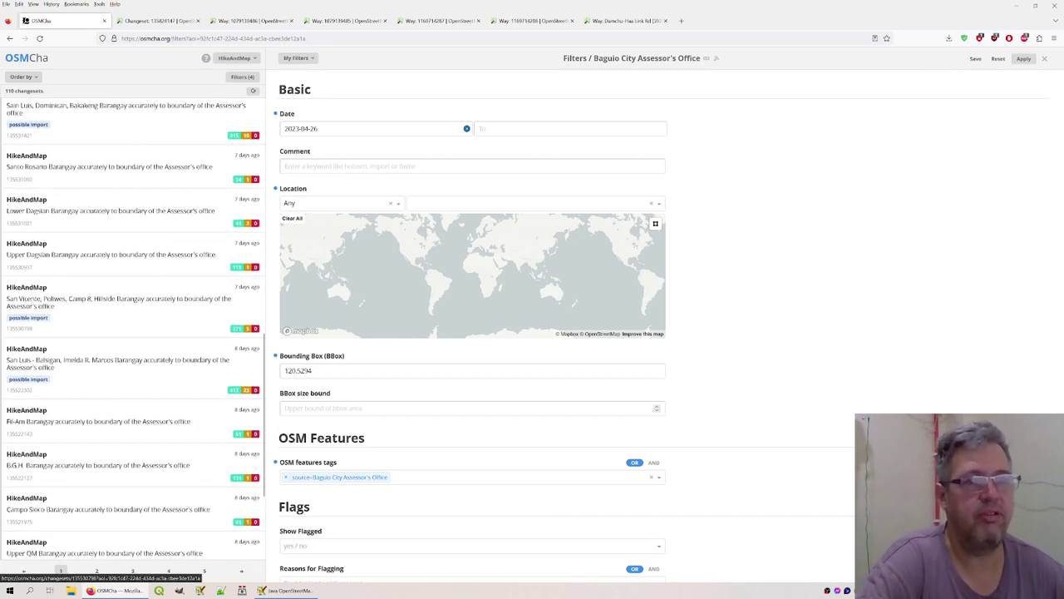
scroll(133, 332, up, 2)
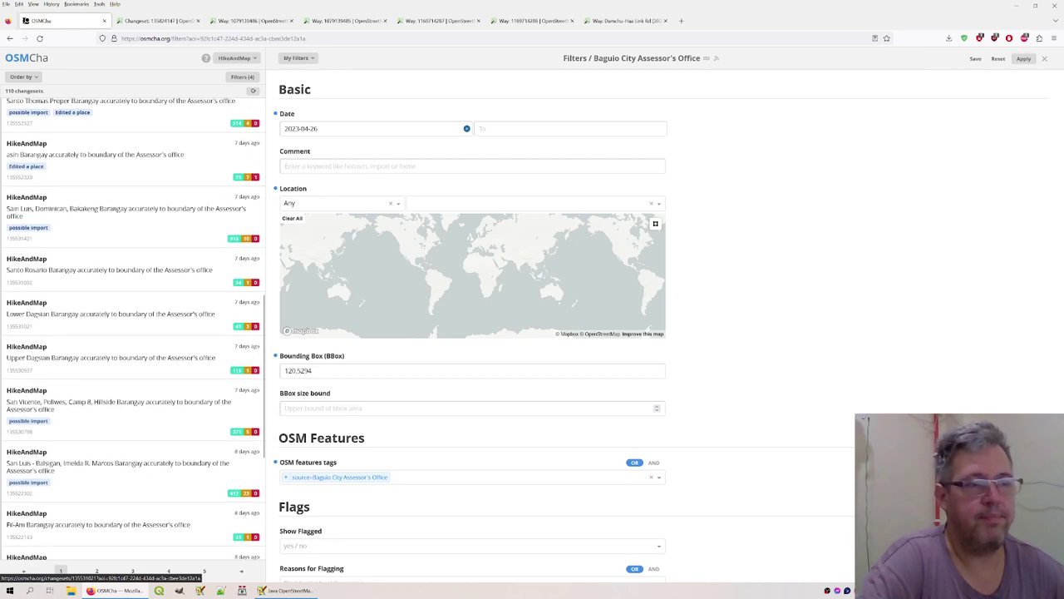
scroll(133, 332, up, 3)
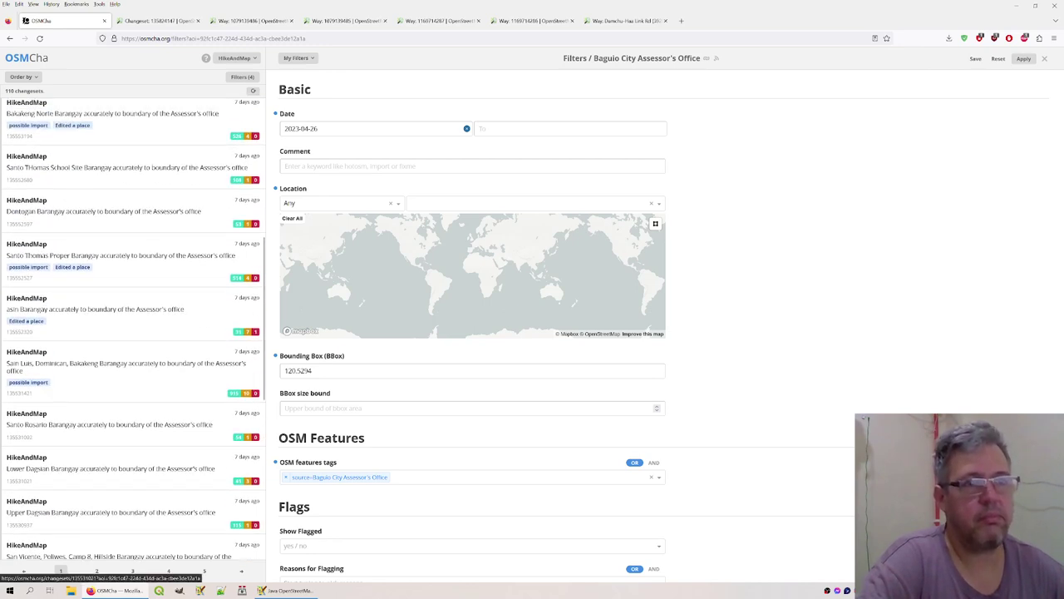
scroll(133, 333, up, 2)
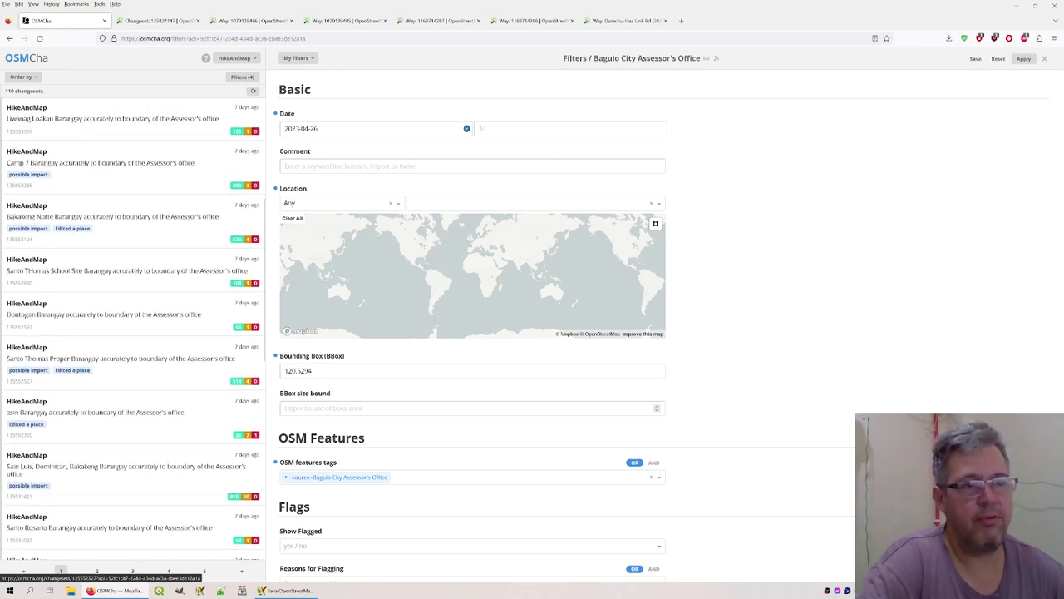
scroll(133, 332, up, 3)
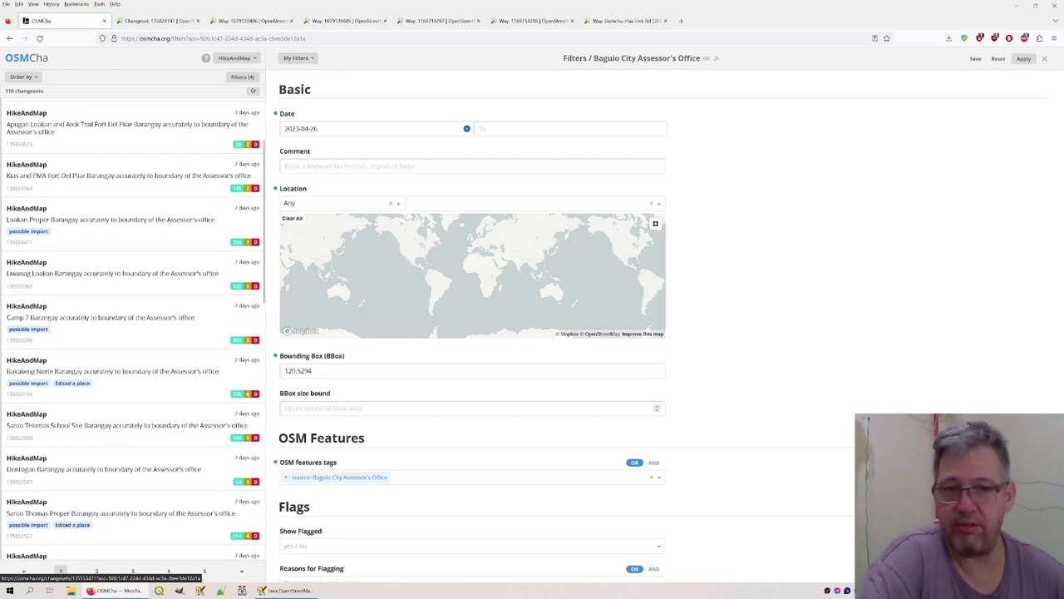
scroll(133, 333, up, 2)
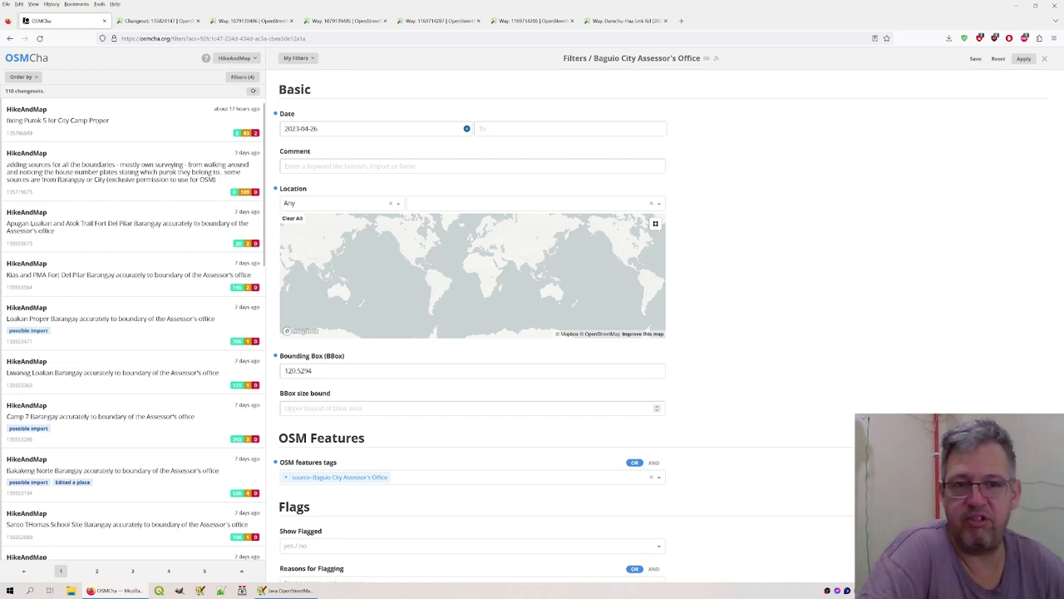
Open the changeset "fixing Purok 5 for City Camp Proper" and expand its deleted features
click(57, 120)
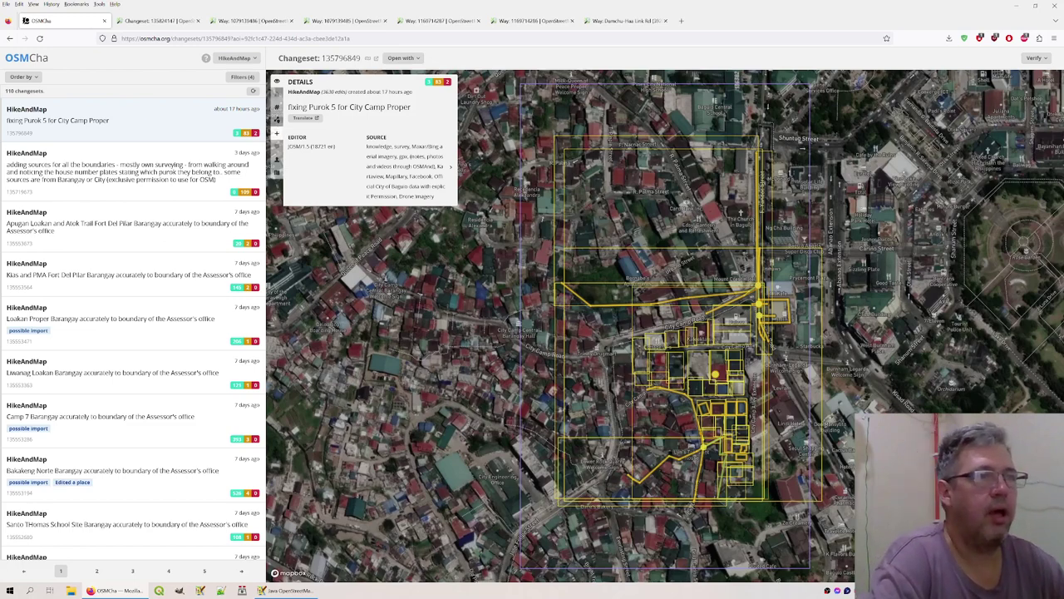
click(277, 133)
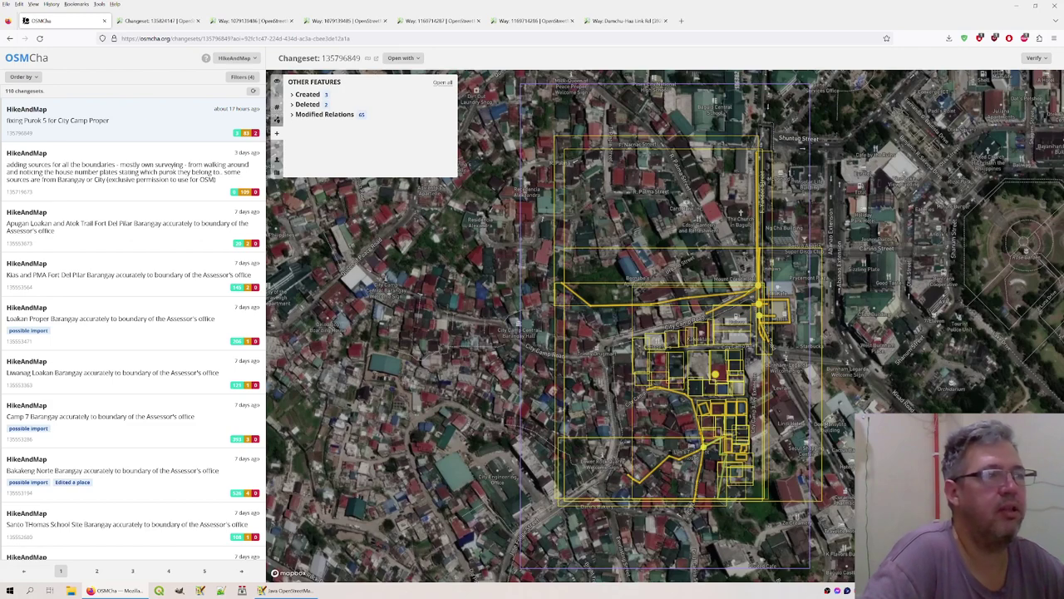
click(307, 104)
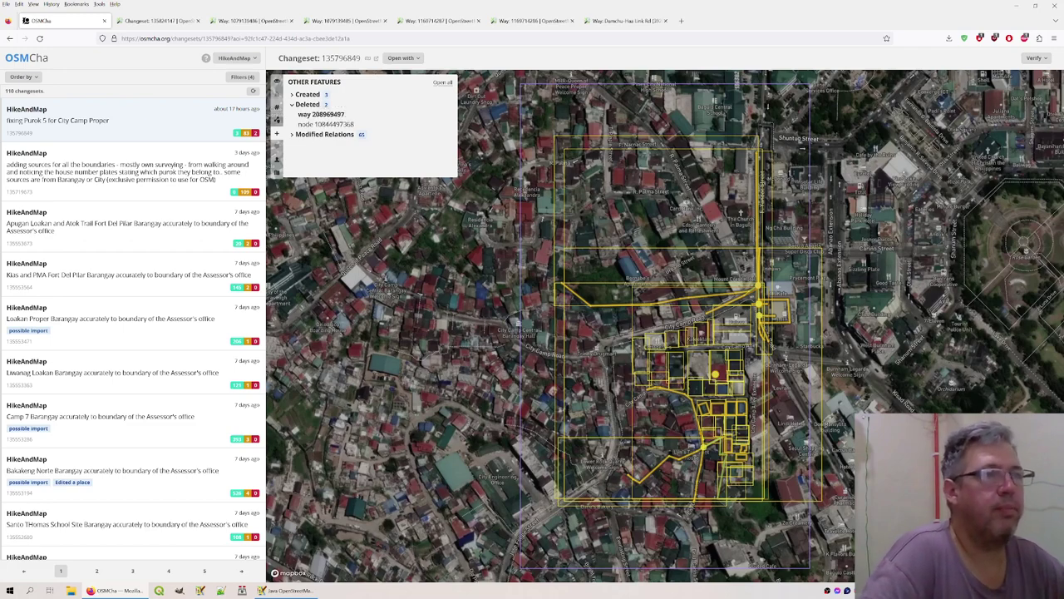
click(320, 114)
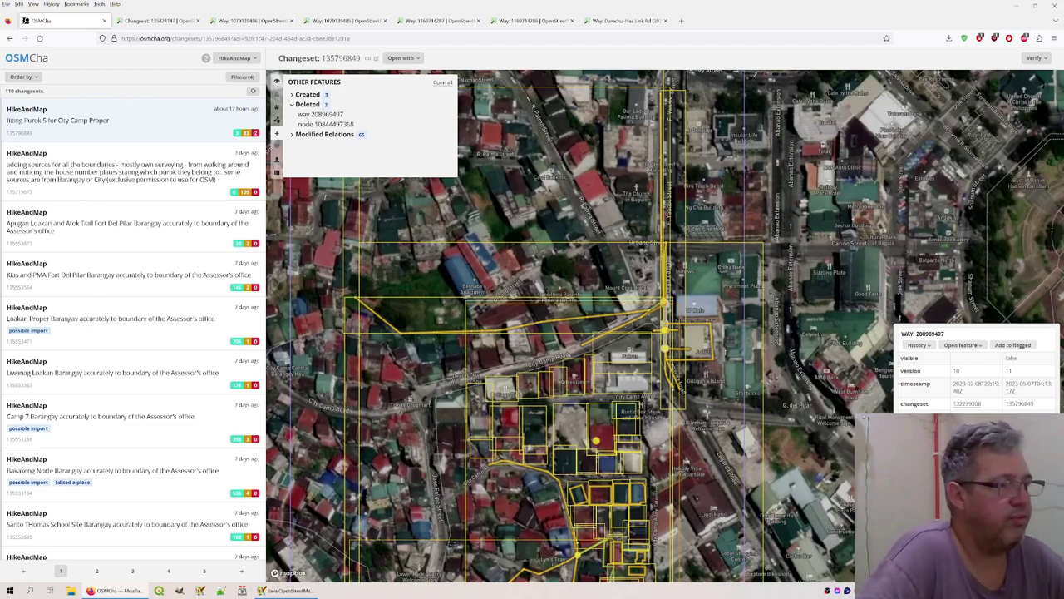
scroll(678, 333, up, 3)
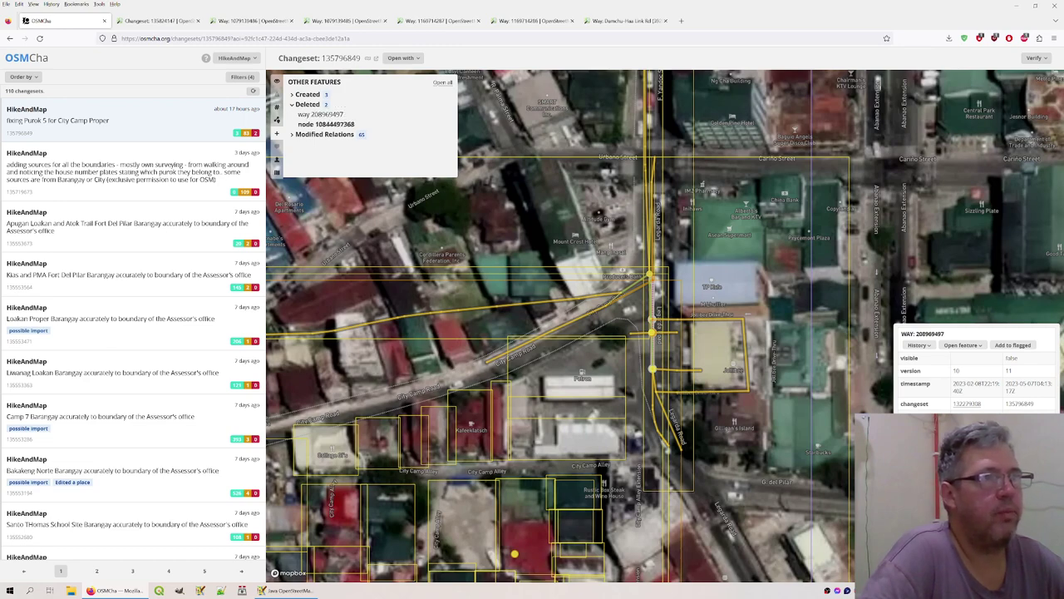
click(326, 124)
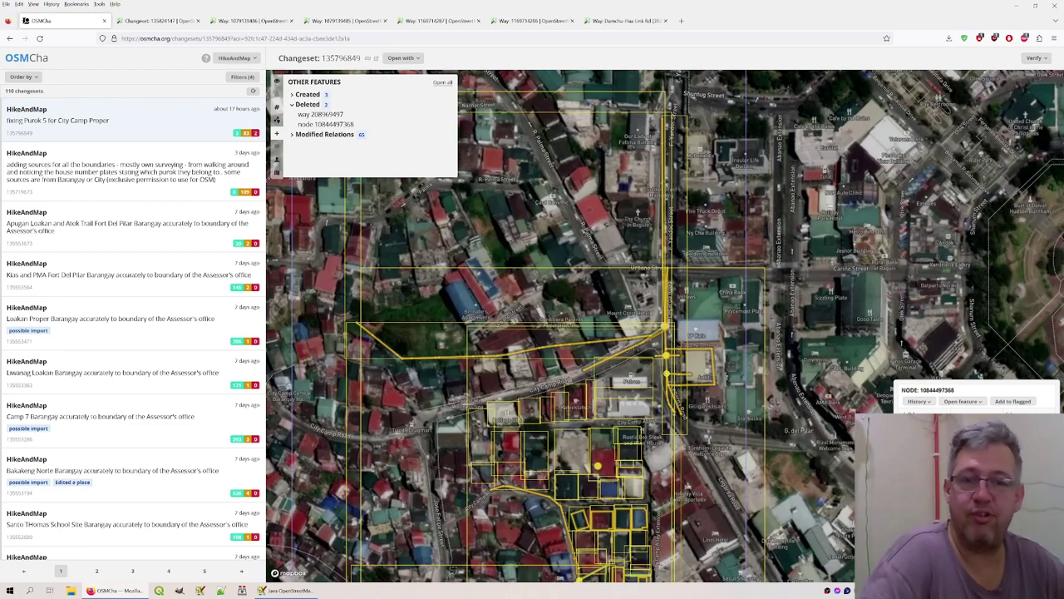
scroll(669, 338, up, 4)
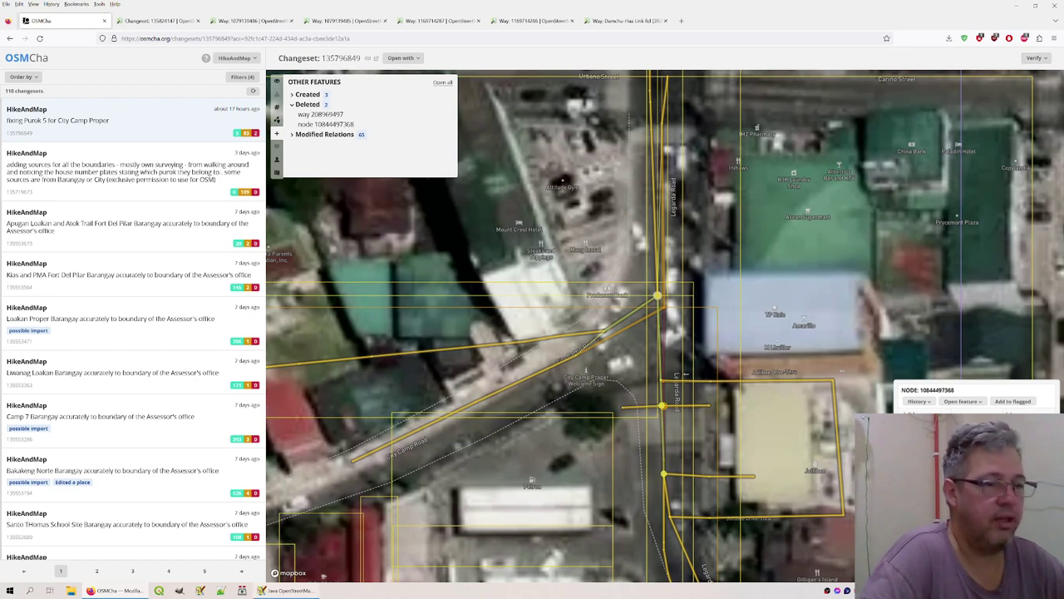
Switch to JOSM and compare Data Layer 1 with EXISTING BRGY BOUNDARY.kml by alternating the active layer
key(alt+Tab)
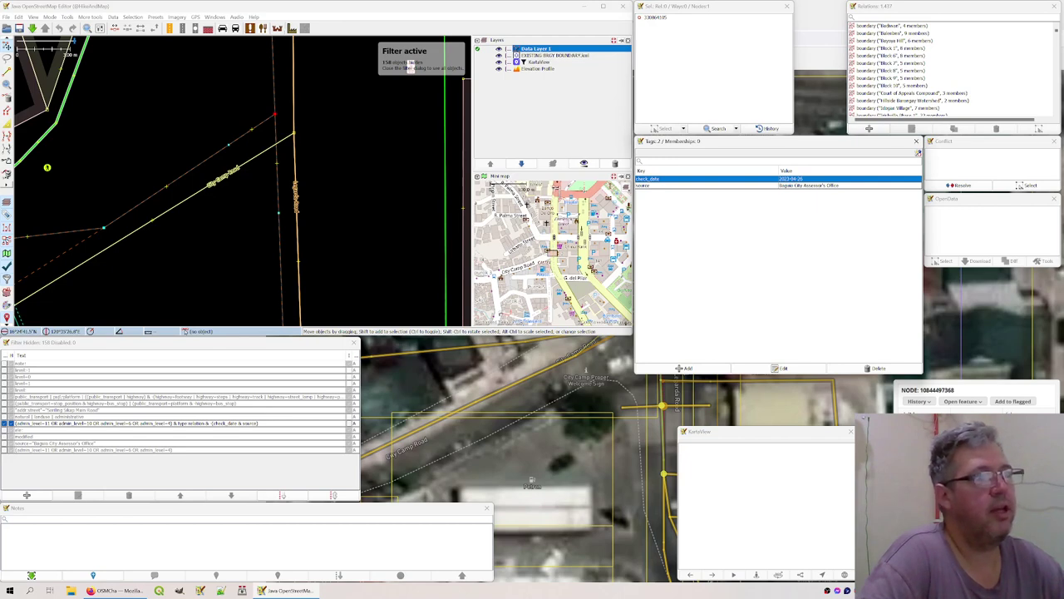
key(Down)
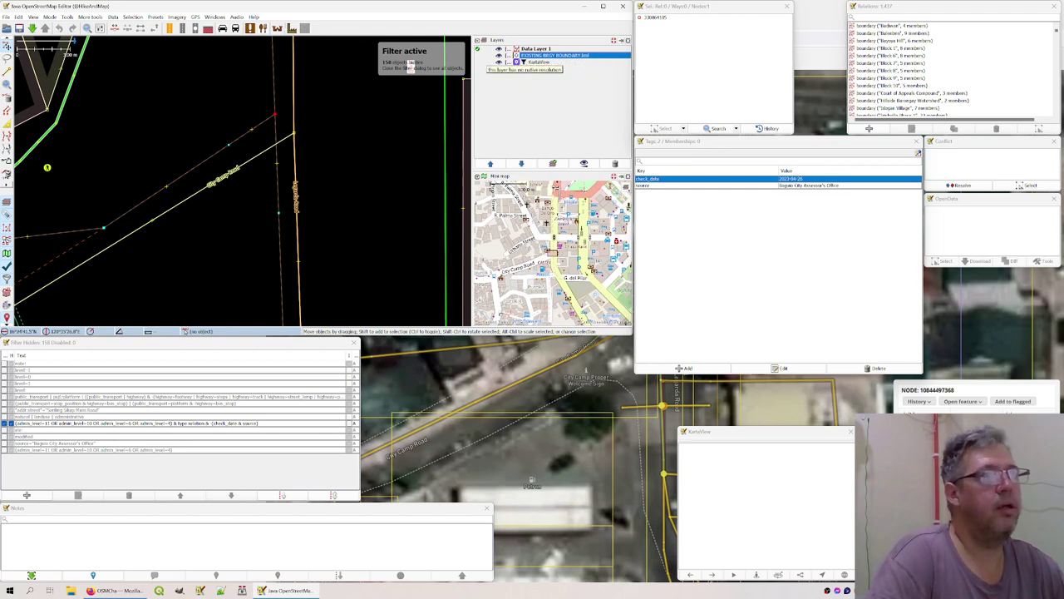
key(alt+Page_Up)
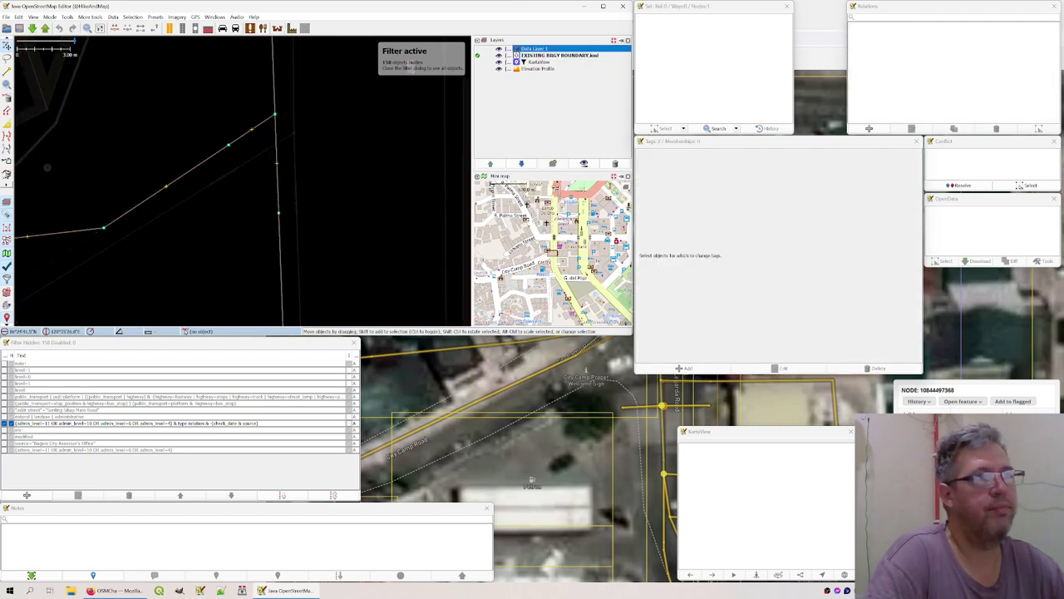
key(alt+Page_Down)
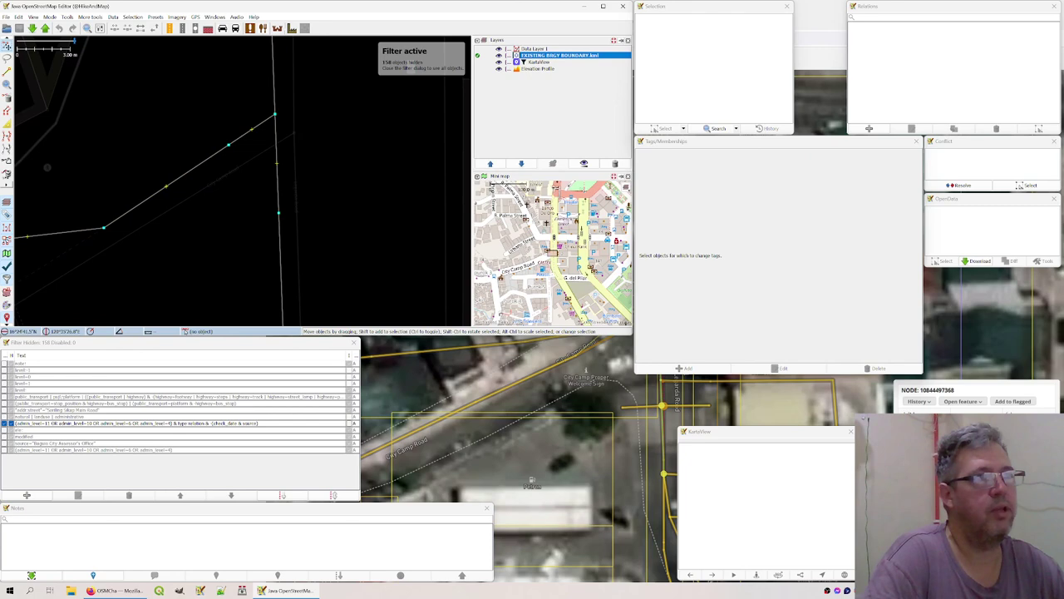
key(alt+Page_Up)
key(alt+Page_Down)
key(alt+Page_Up)
key(alt+Page_Down)
key(alt+Page_Up)
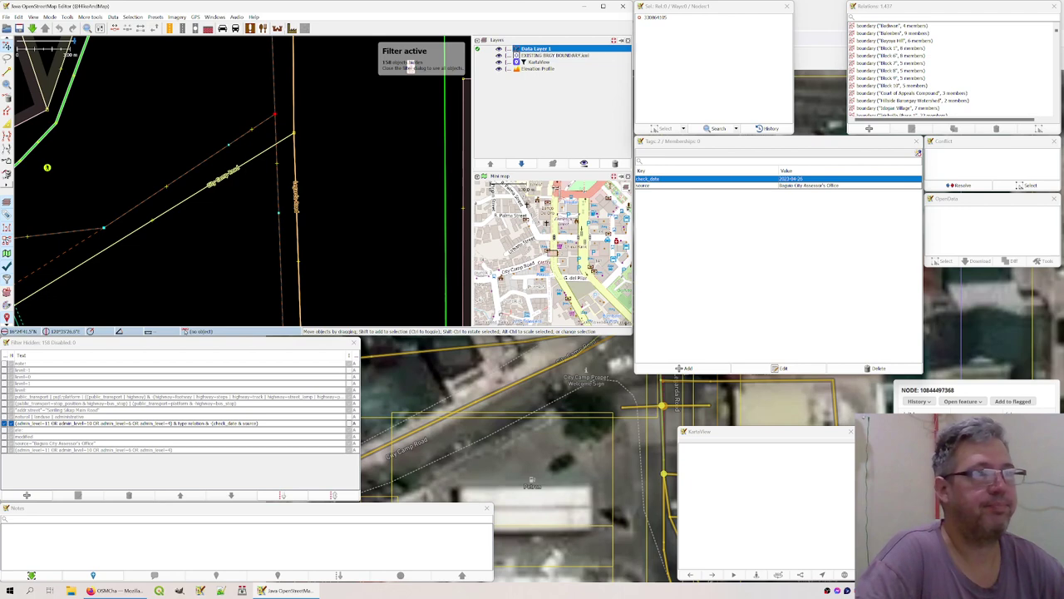
Add the Bing aerial imagery layer behind the boundary data around City Camp Road
key(alt+i)
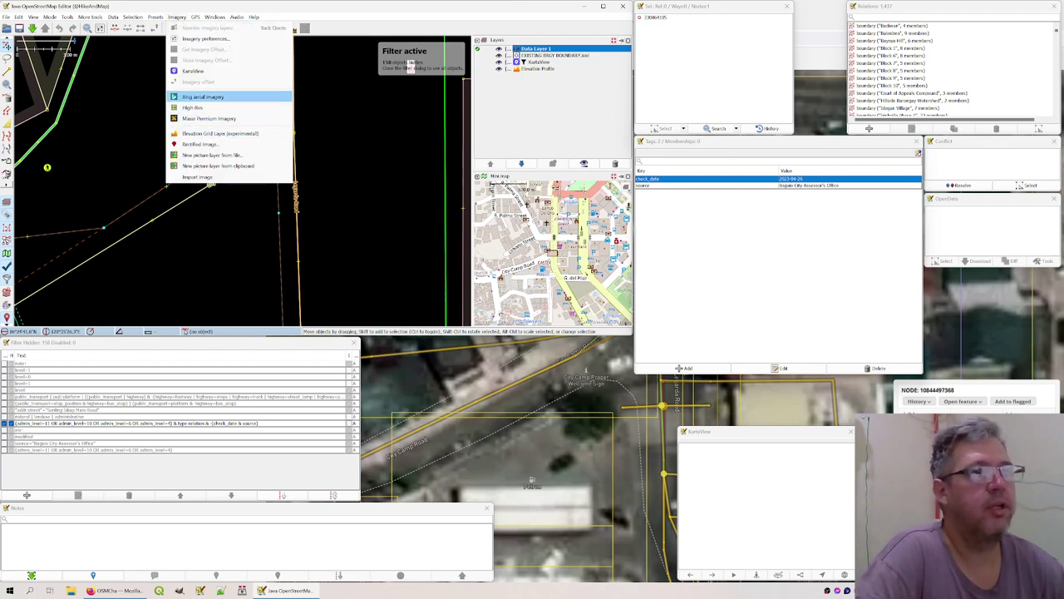
key(Return)
scroll(299, 162, down, 2)
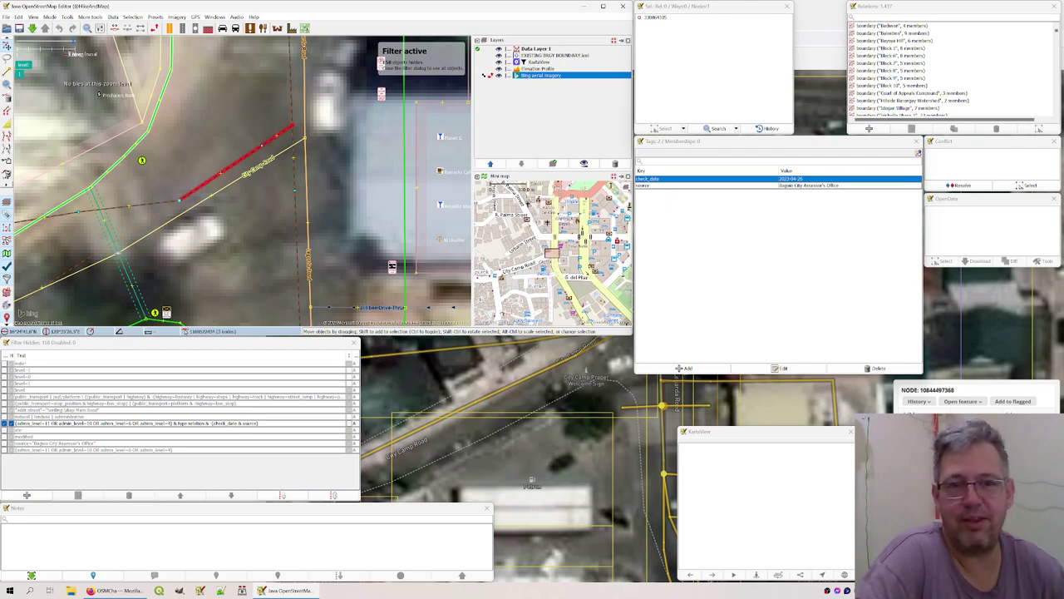
scroll(298, 208, down, 4)
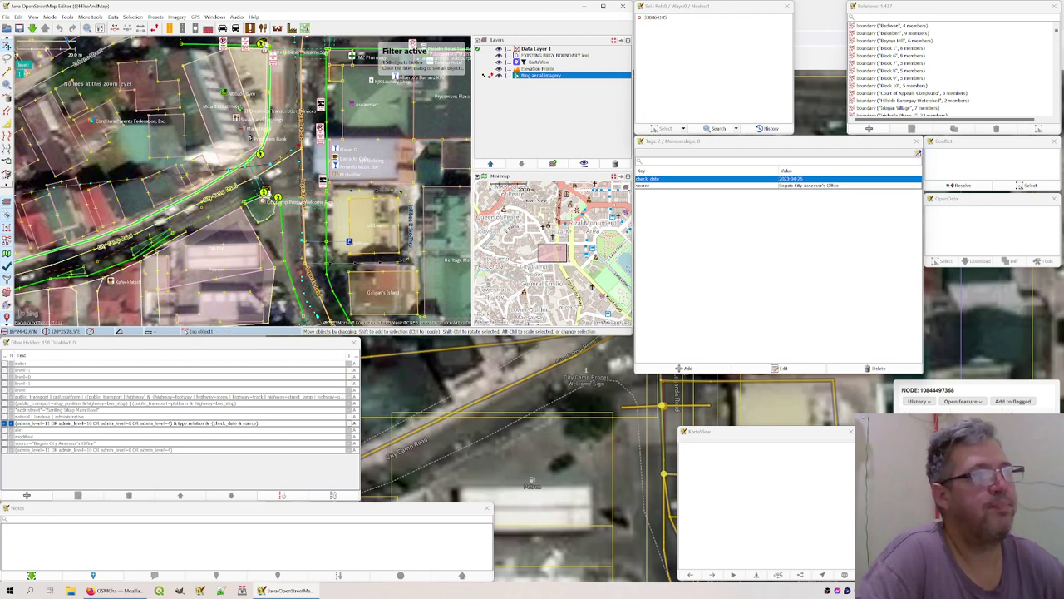
Compare the EXISTING BRGY BOUNDARY.kml lines with Data Layer 1 over the aerial imagery by alternating the active layer
click(554, 55)
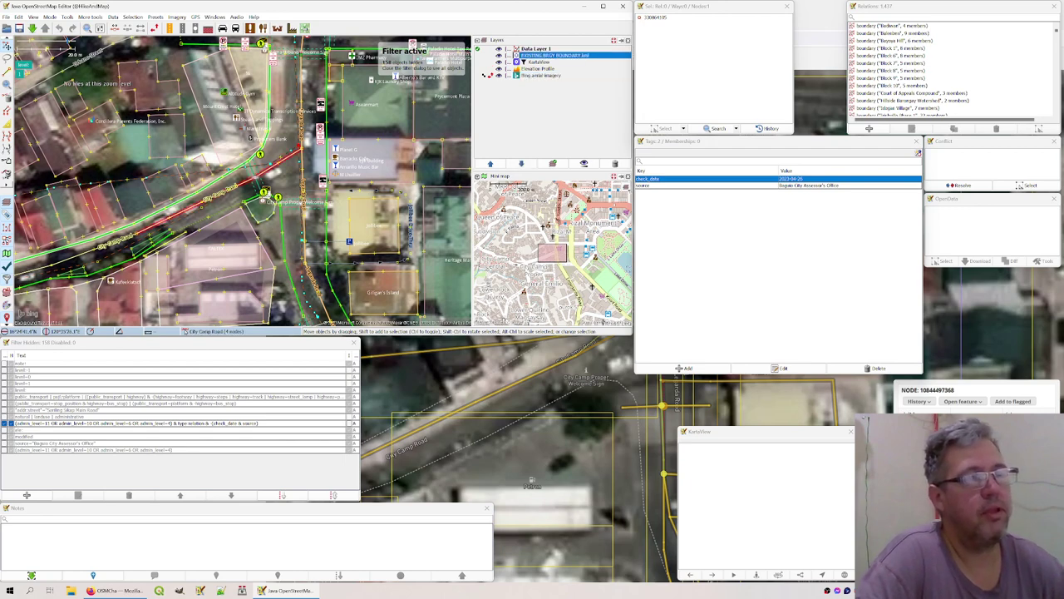
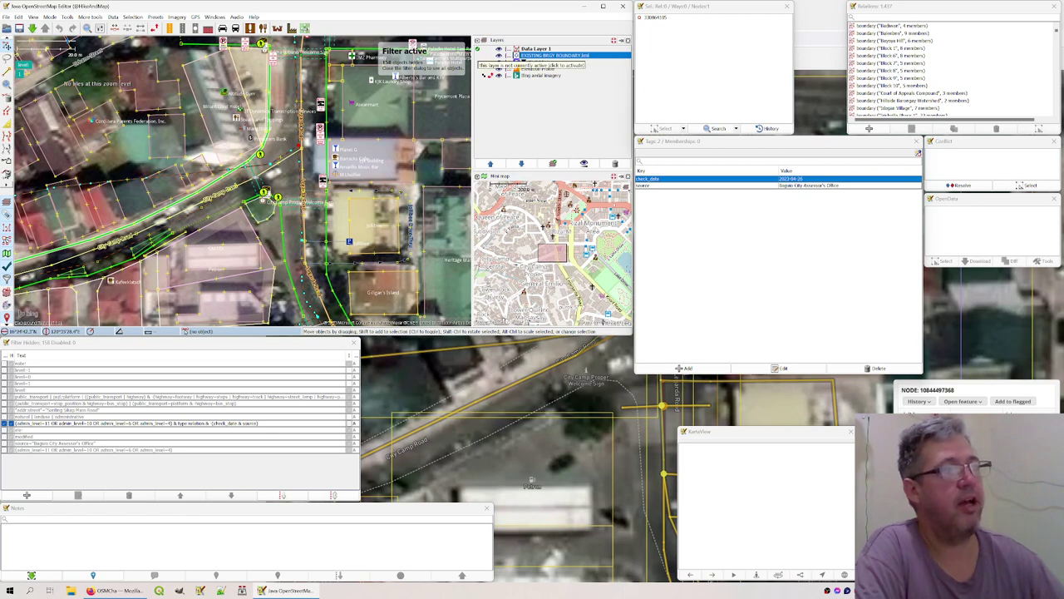
key(alt+Page_Up)
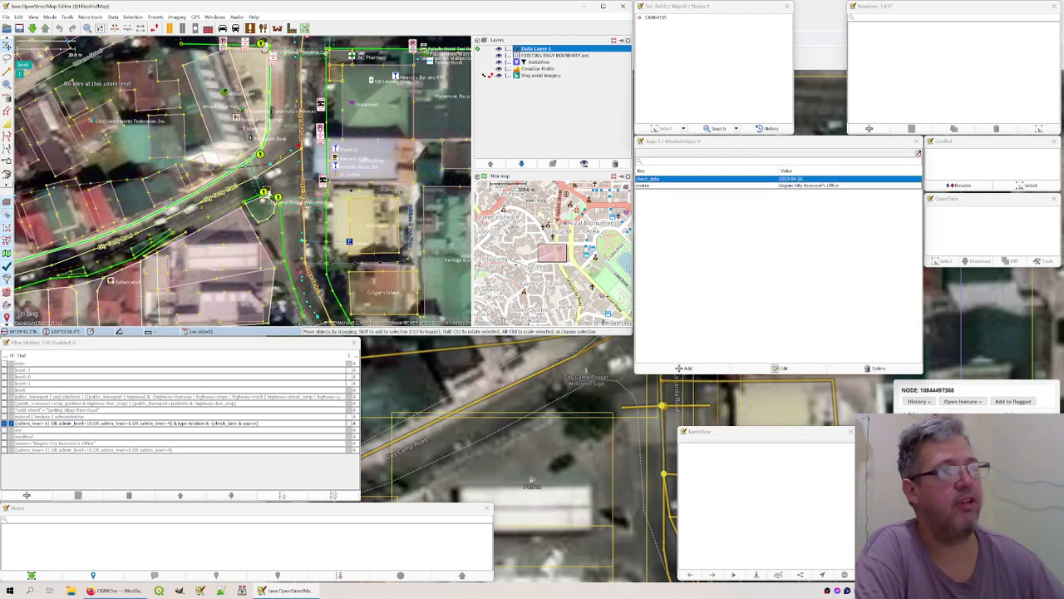
key(alt+Page_Down)
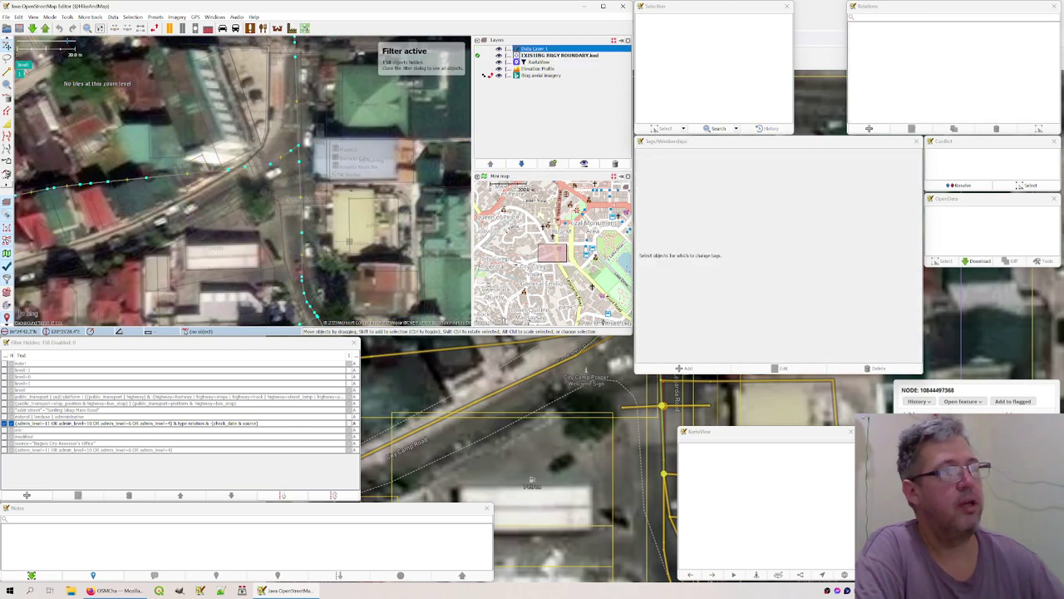
key(alt+Page_Up)
key(alt+Page_Down)
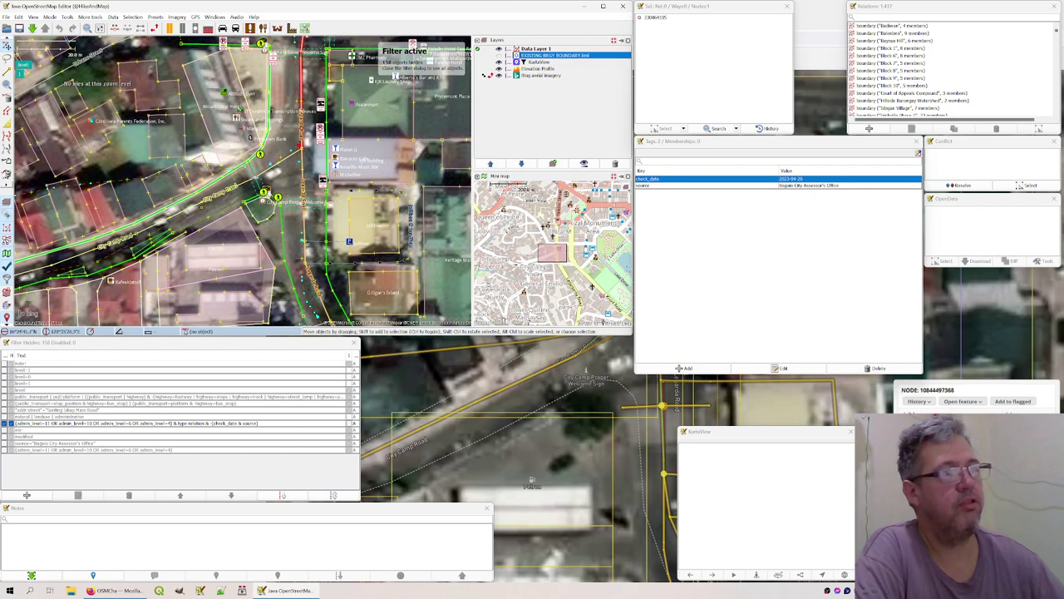
Zoom to the selected boundary node near the City Camp Road and Legarda Road junction to examine its position closely
key(3)
scroll(243, 180, up, 3)
scroll(244, 180, down, 4)
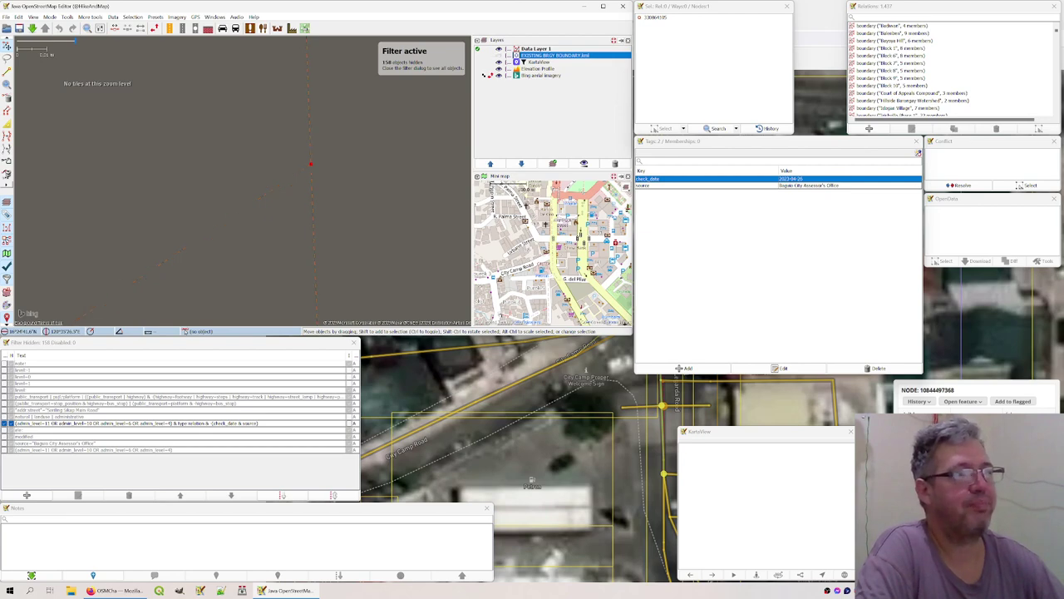
Check the source tags and relation memberships of the boundary ways around the City Camp Road and Legarda Road junction
scroll(393, 100, down, 5)
scroll(393, 100, down, 3)
drag(393, 100, 383, 155)
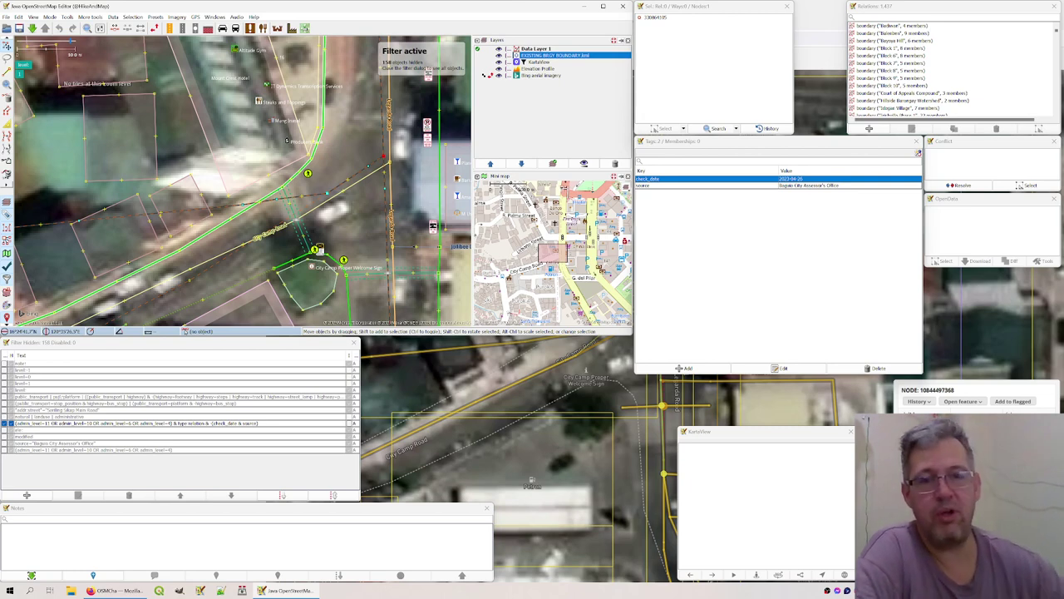
click(341, 185)
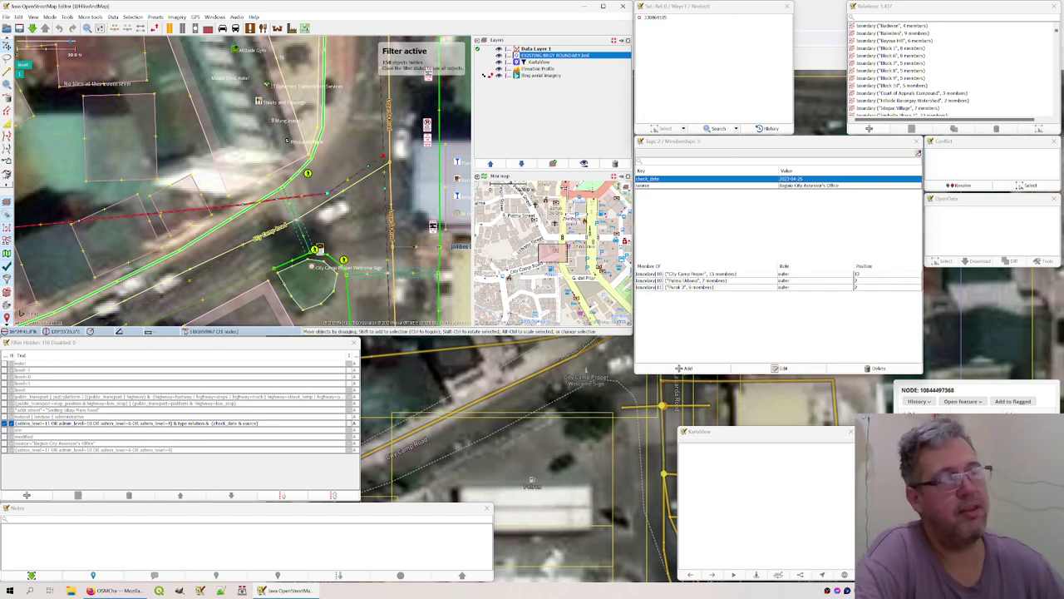
click(385, 171)
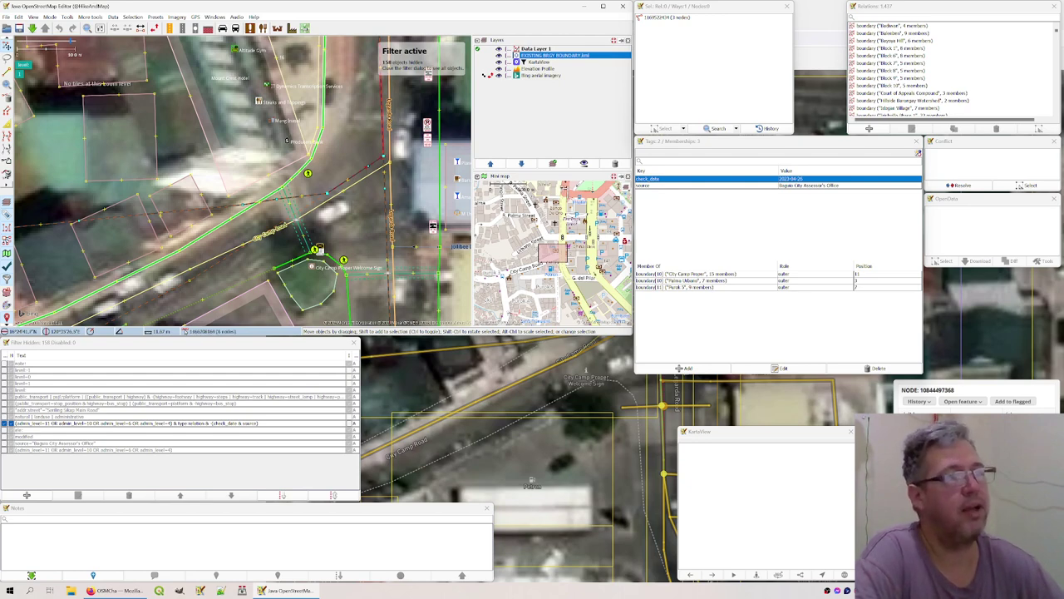
click(385, 166)
click(384, 166)
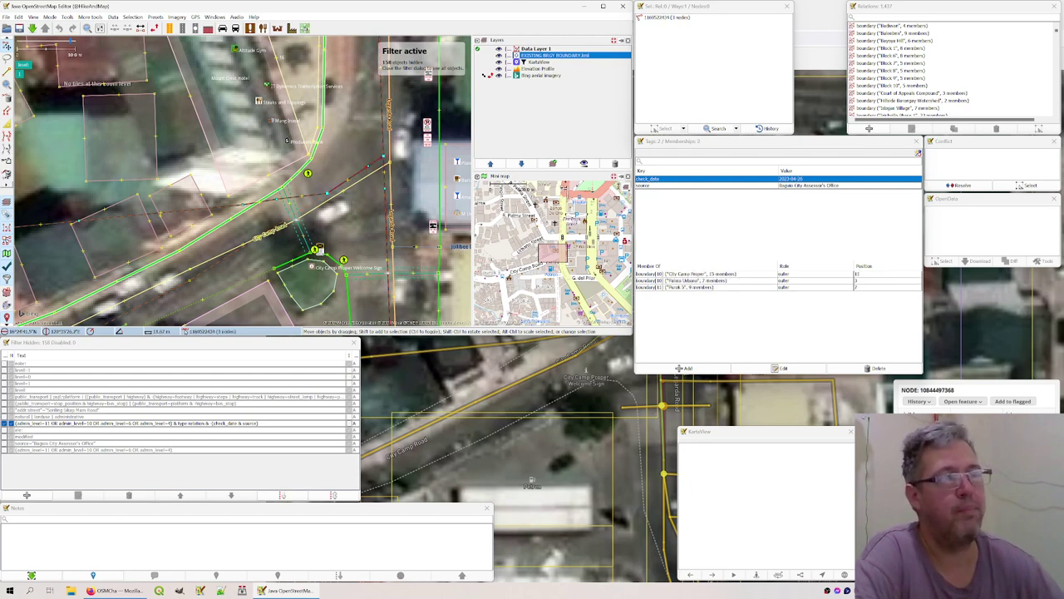
click(303, 206)
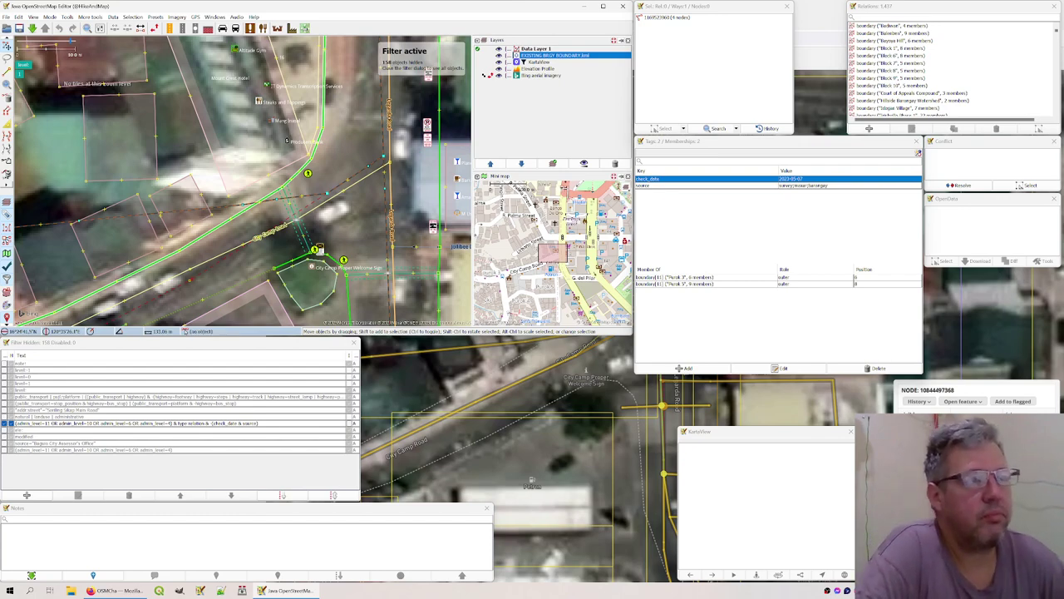
Replace the type:relation check_date filter with the plain admin_level 11, 10, 6 and 4 filter and hide the Bing aerial imagery
scroll(243, 181, down, 2)
scroll(319, 176, down, 2)
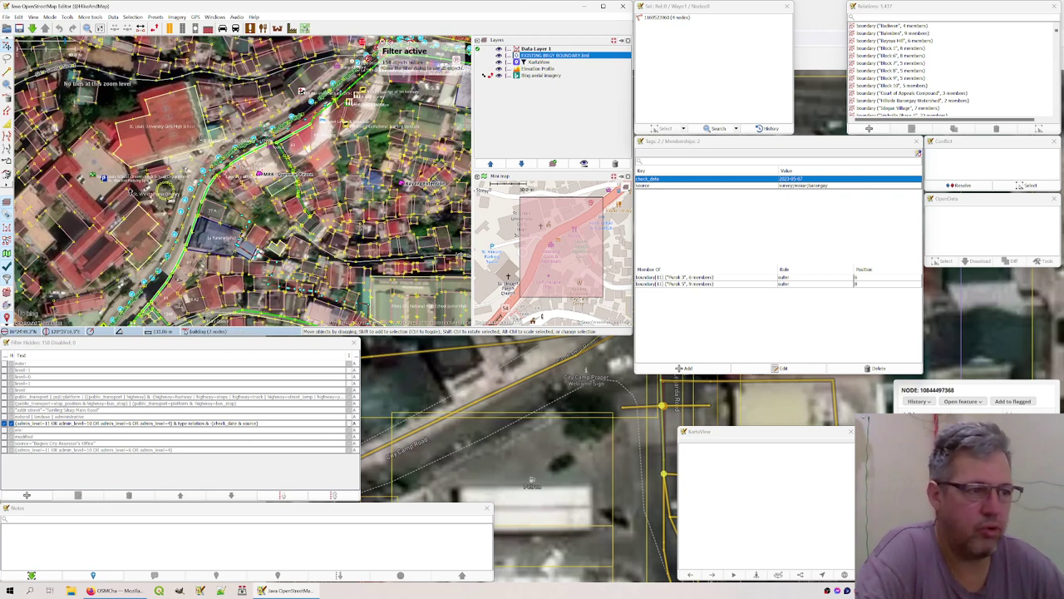
click(125, 423)
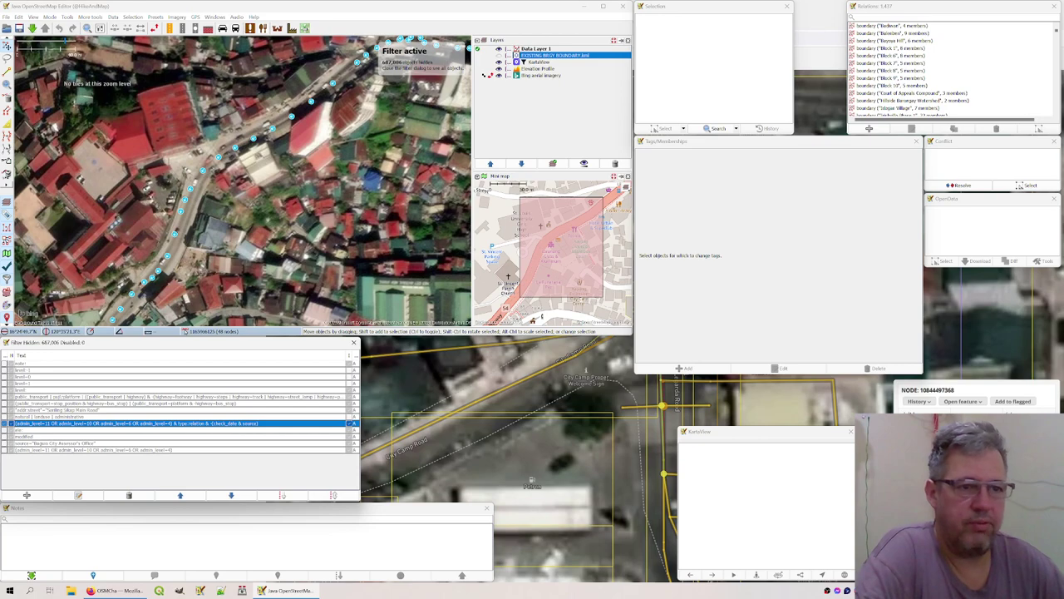
click(91, 449)
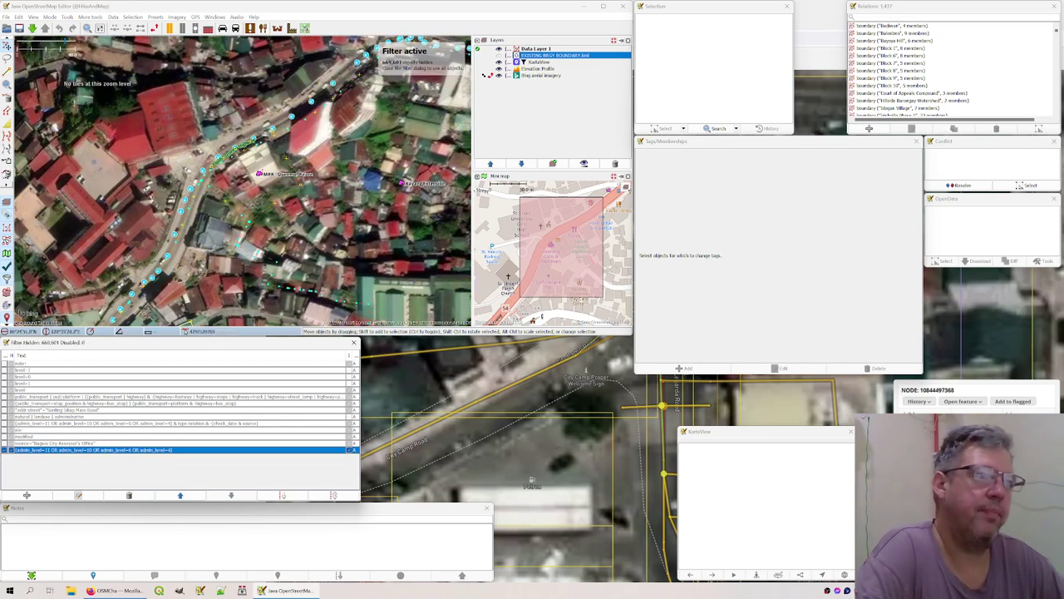
scroll(330, 238, down, 1)
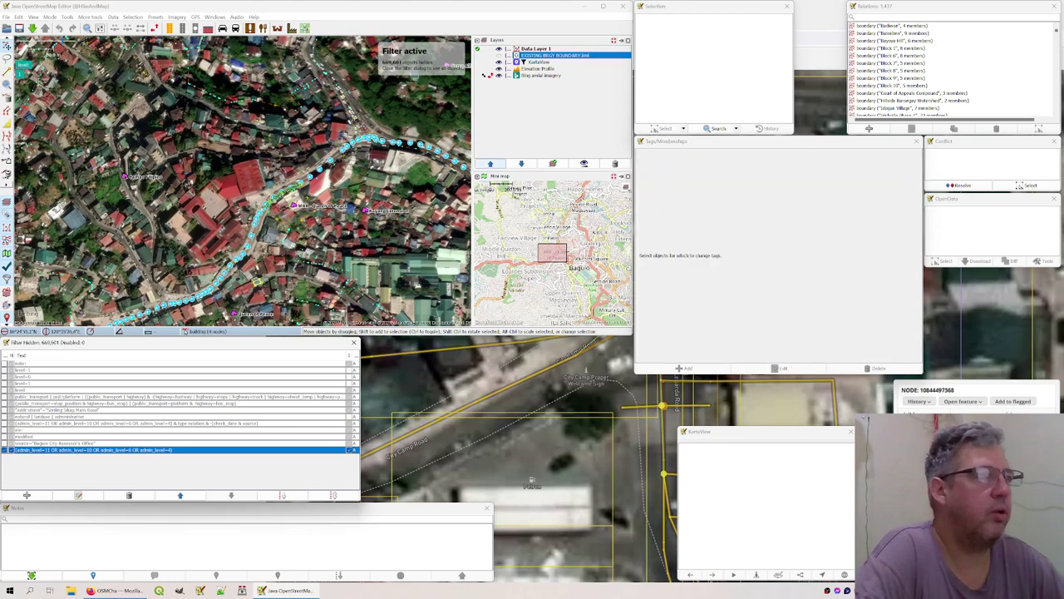
click(499, 75)
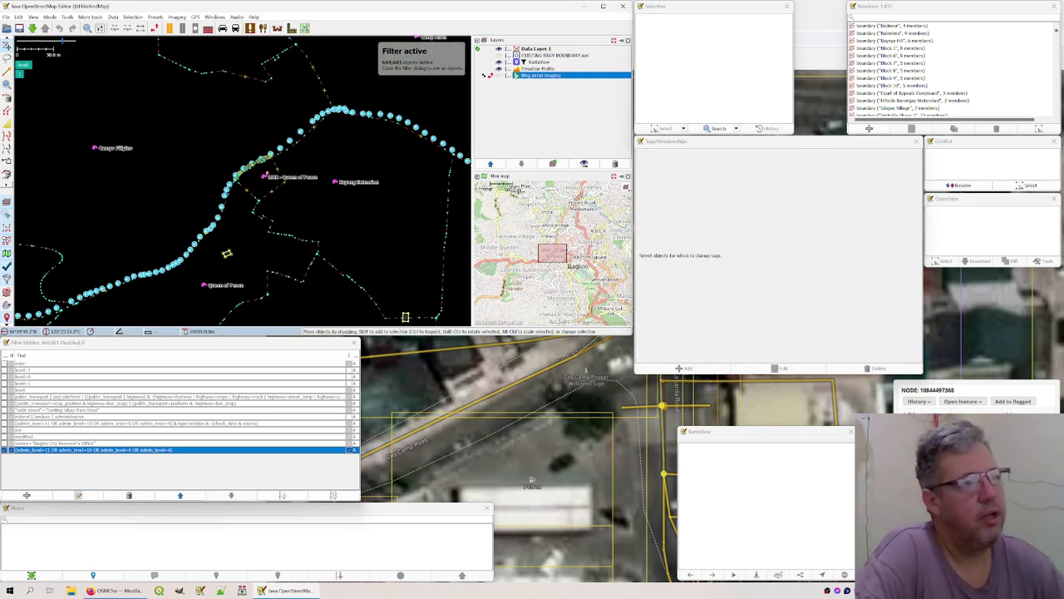
Inspect the Queen of Peace place node's name and alt_name tags, plus the source of the MRR - Queen of Peace boundary way
click(264, 175)
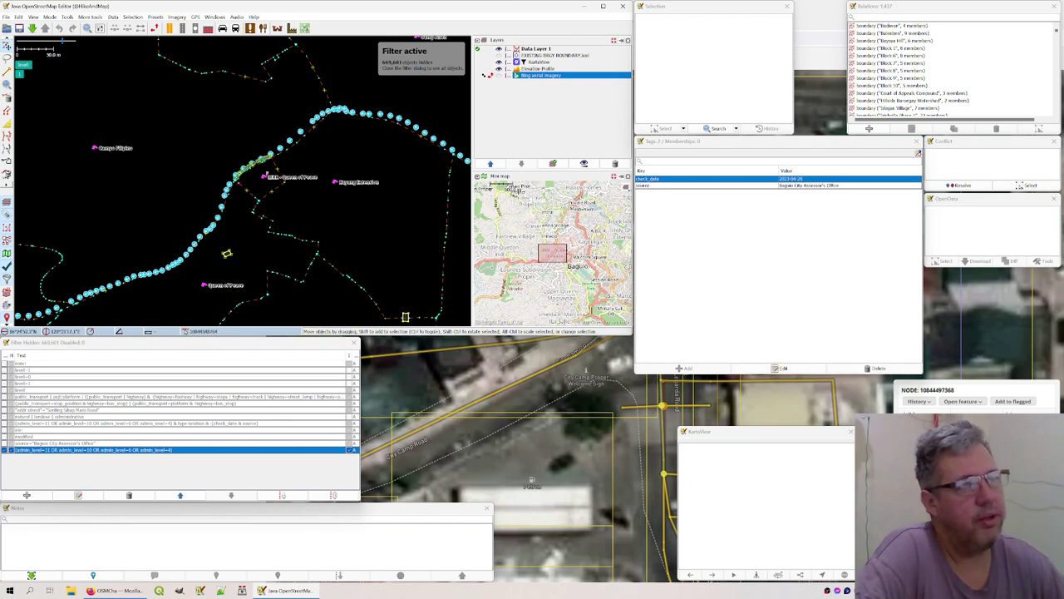
key(Escape)
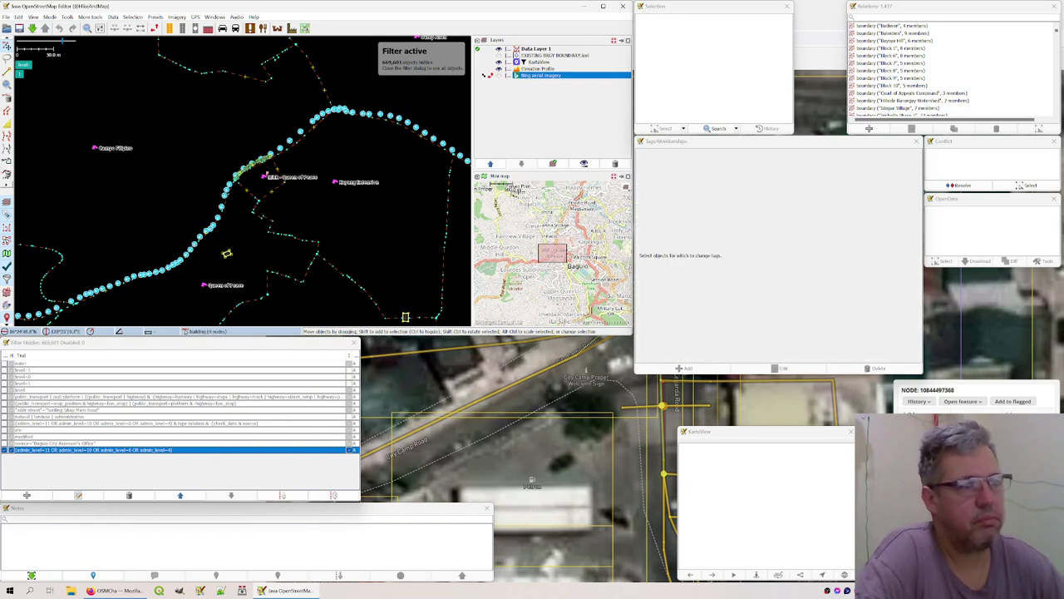
click(265, 176)
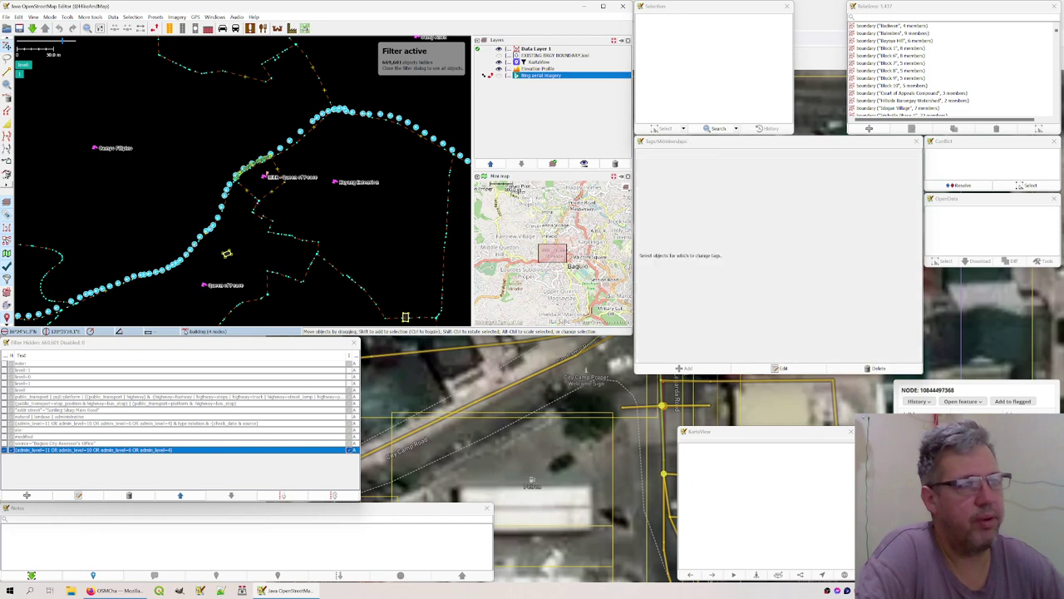
key(Escape)
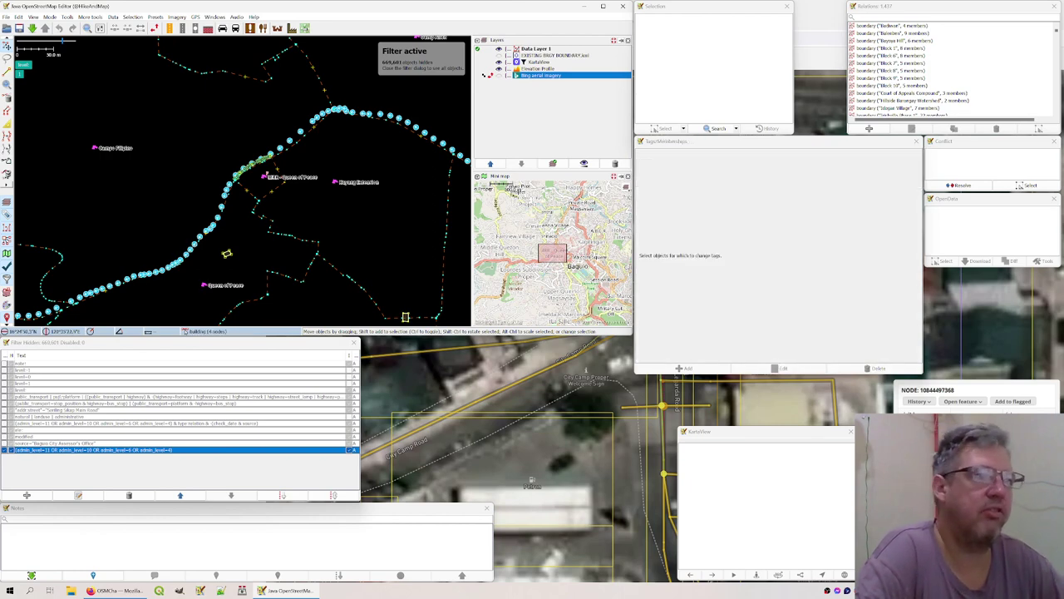
click(264, 176)
key(Escape)
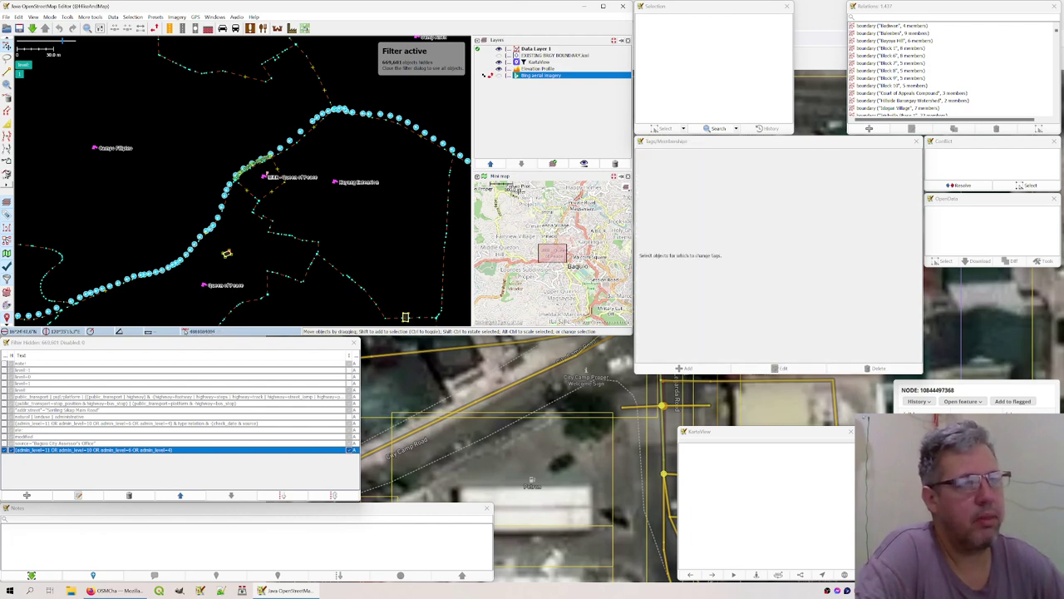
click(264, 176)
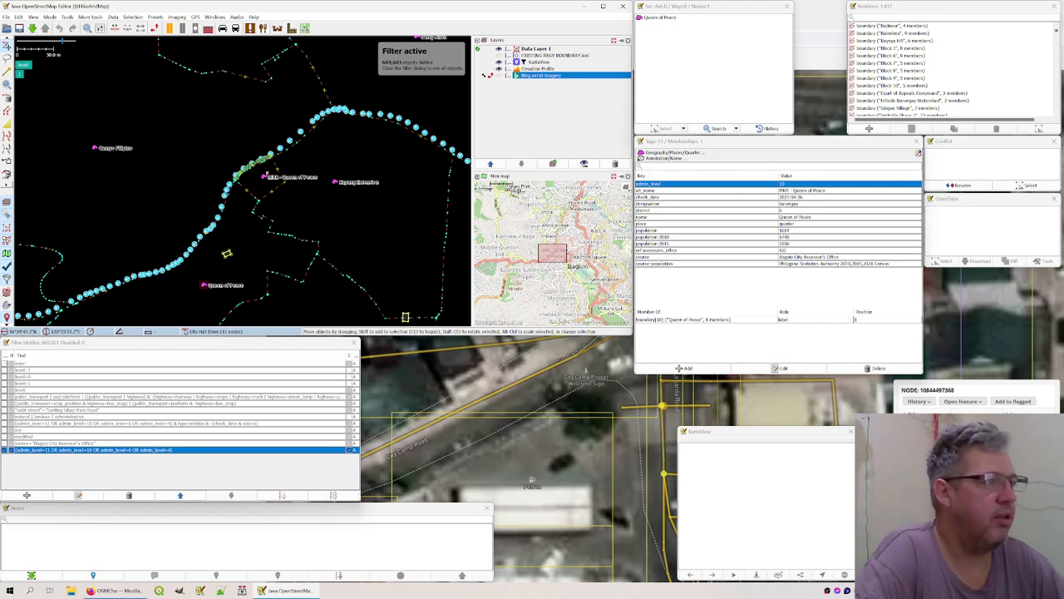
click(665, 216)
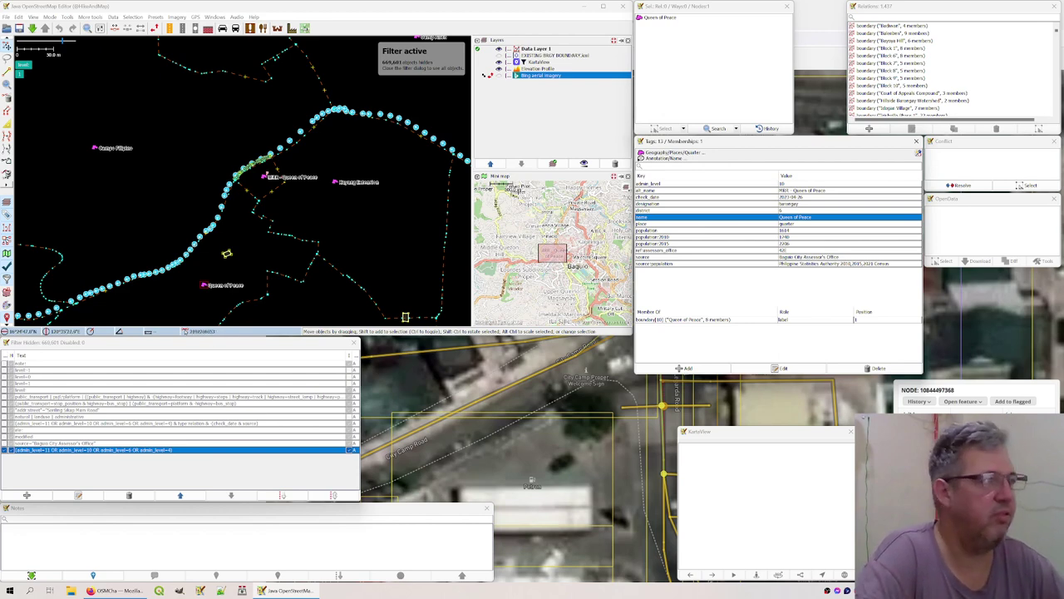
click(665, 191)
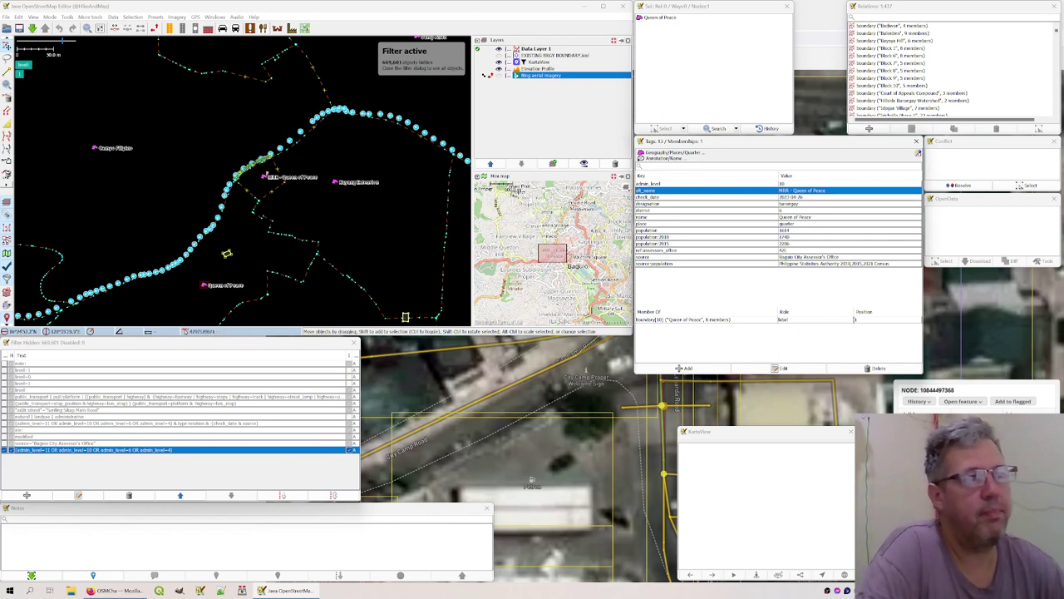
click(264, 176)
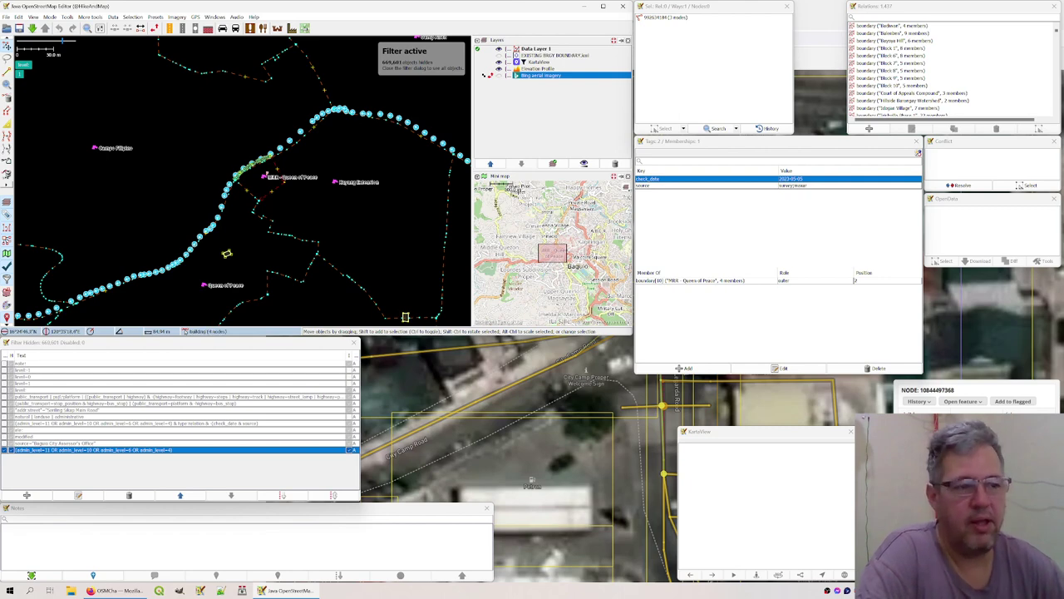
key(alt+Tab)
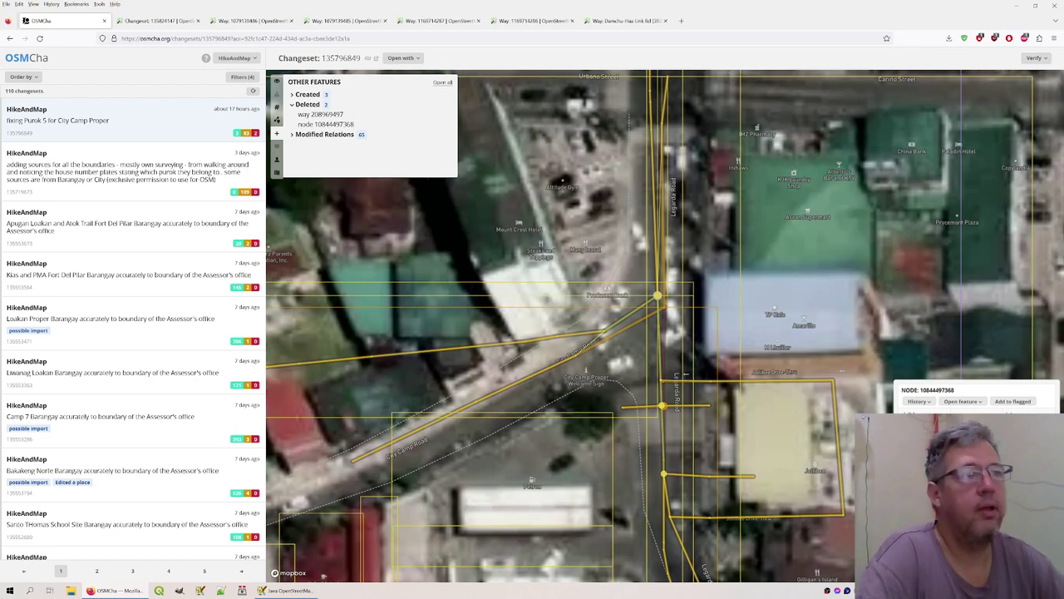
key(alt+Tab)
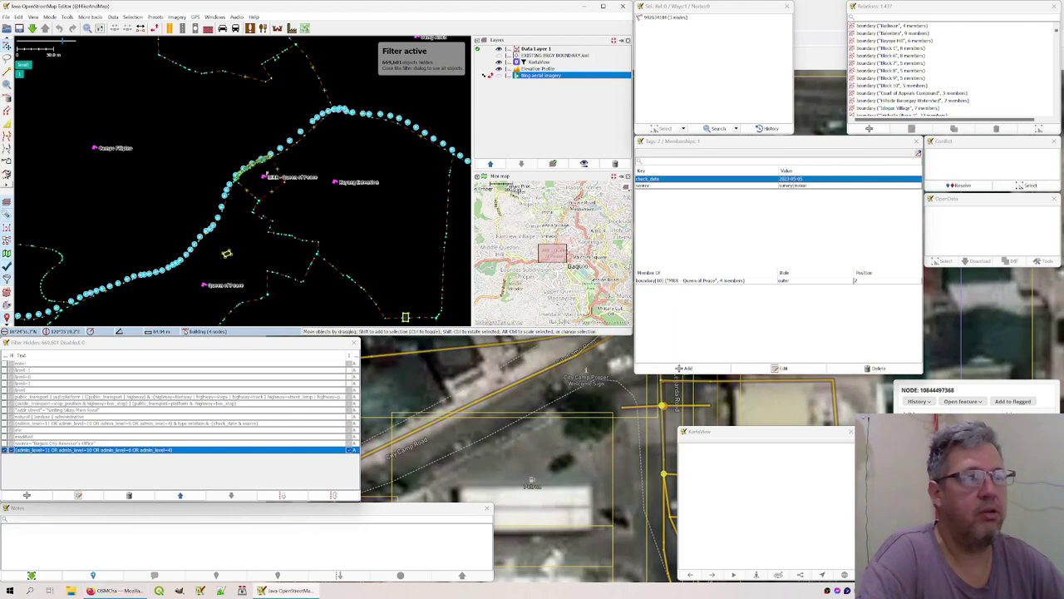
key(alt+Tab)
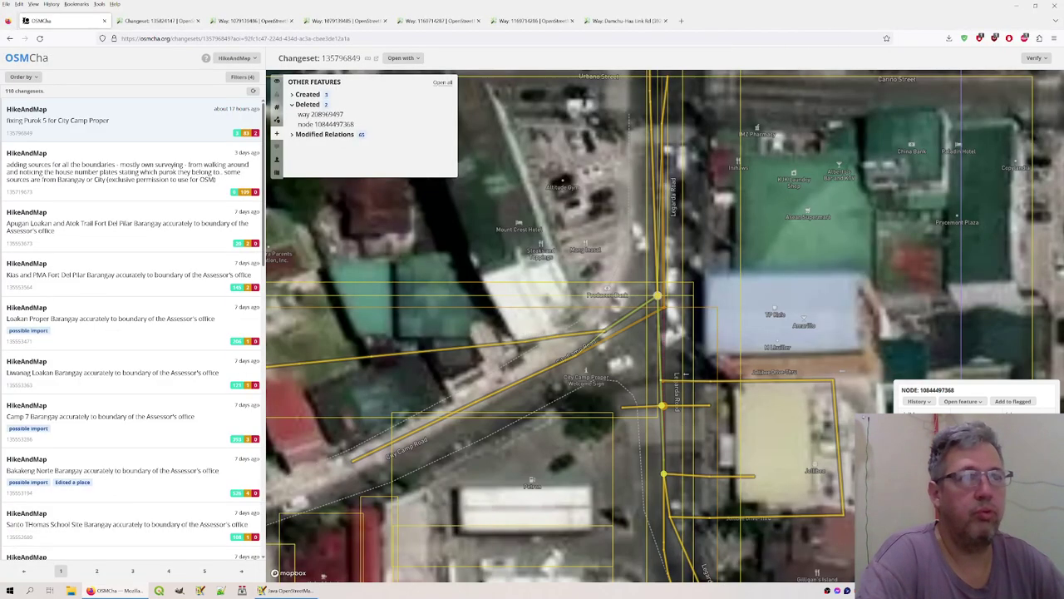
key(ctrl+4)
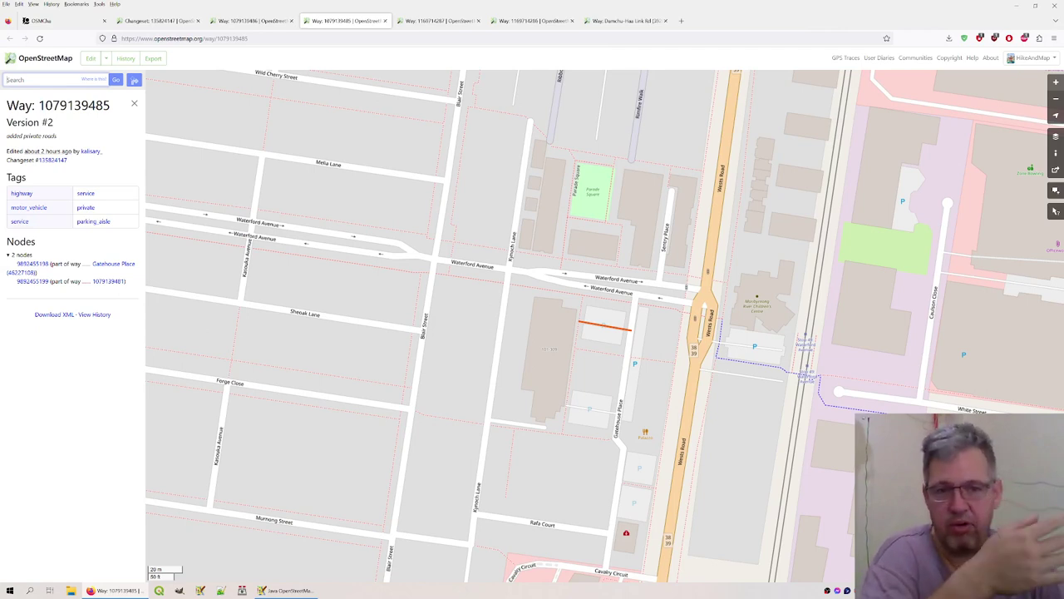
key(ctrl+1)
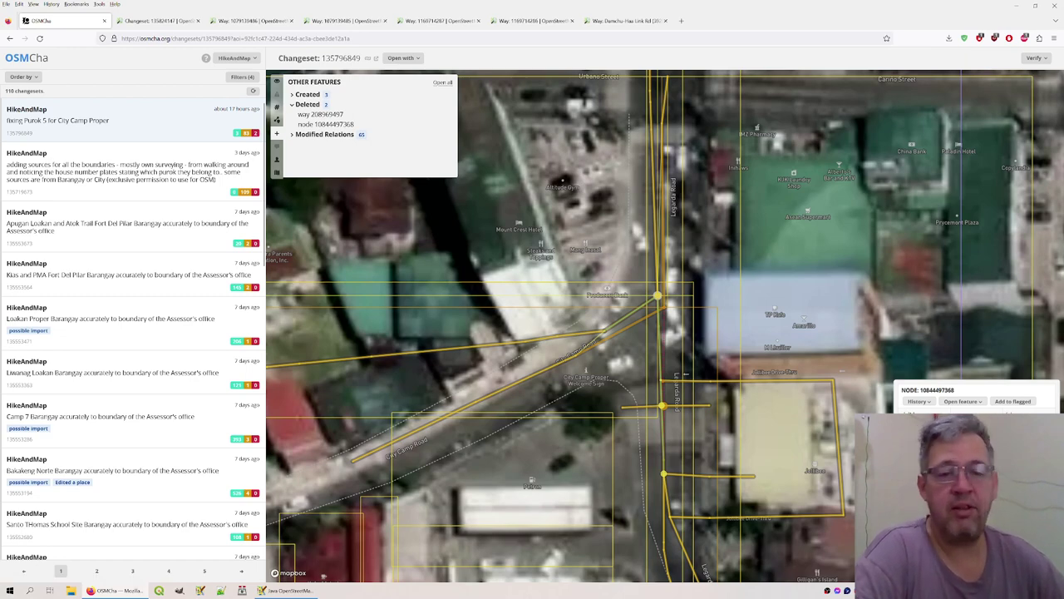
View the OpenStreetMap profiles of the mappers behind changesets 135796849 and 135824147
click(277, 158)
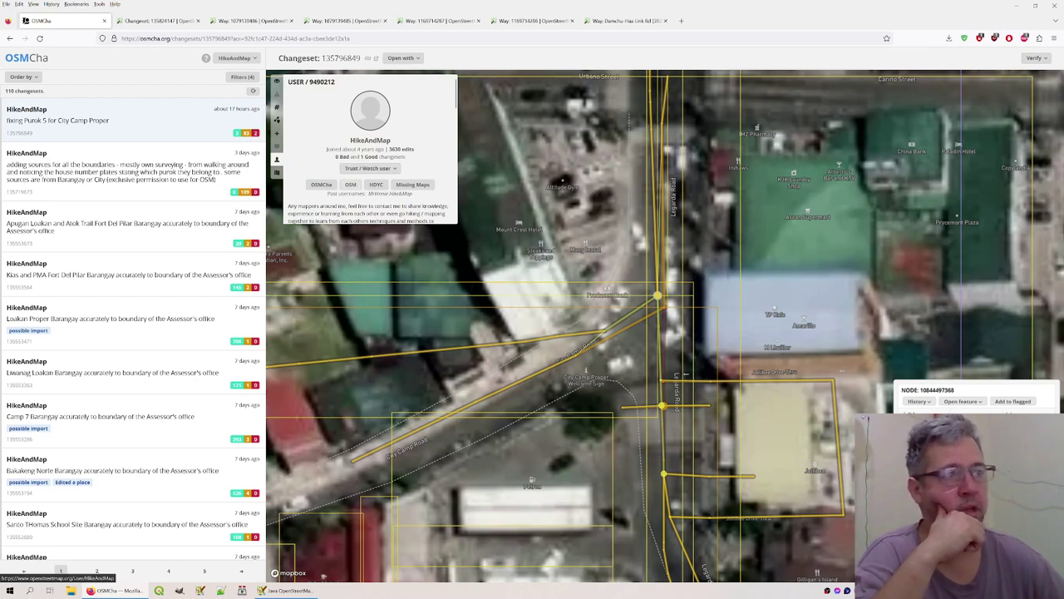
click(350, 184)
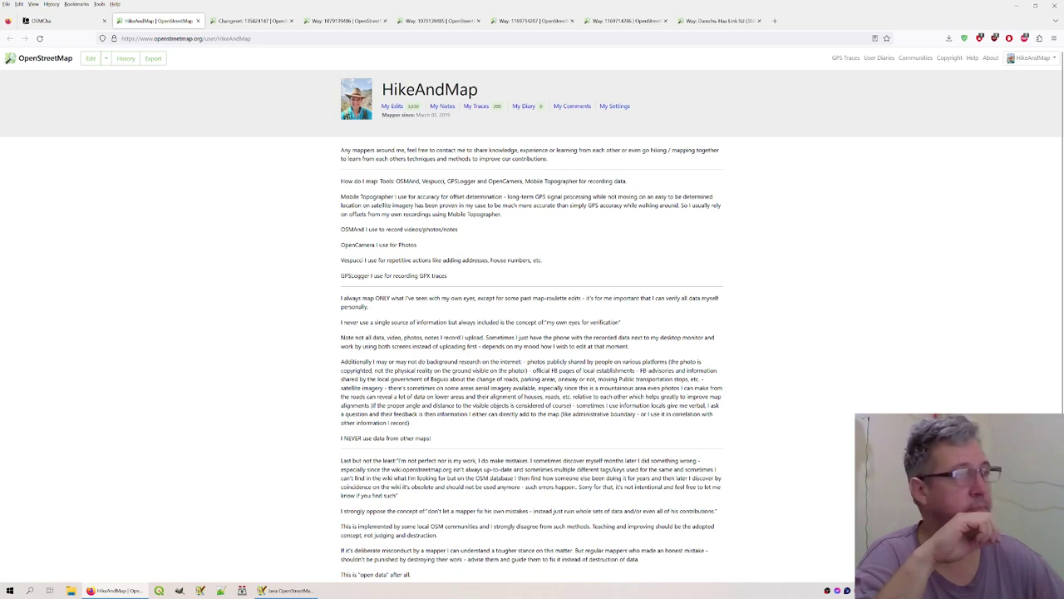
key(ctrl+Tab)
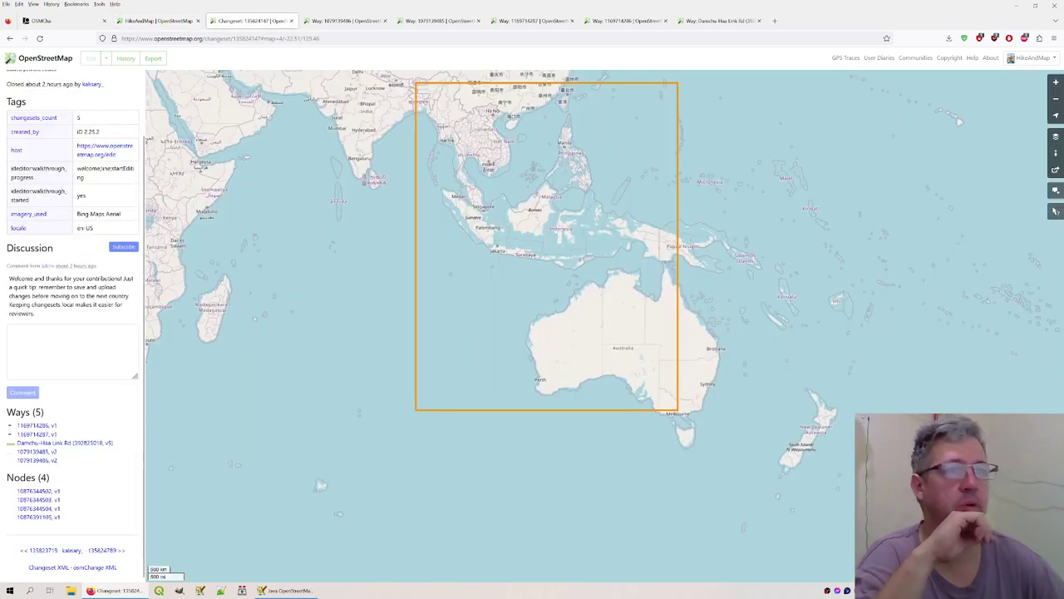
scroll(72, 324, up, 2)
click(91, 151)
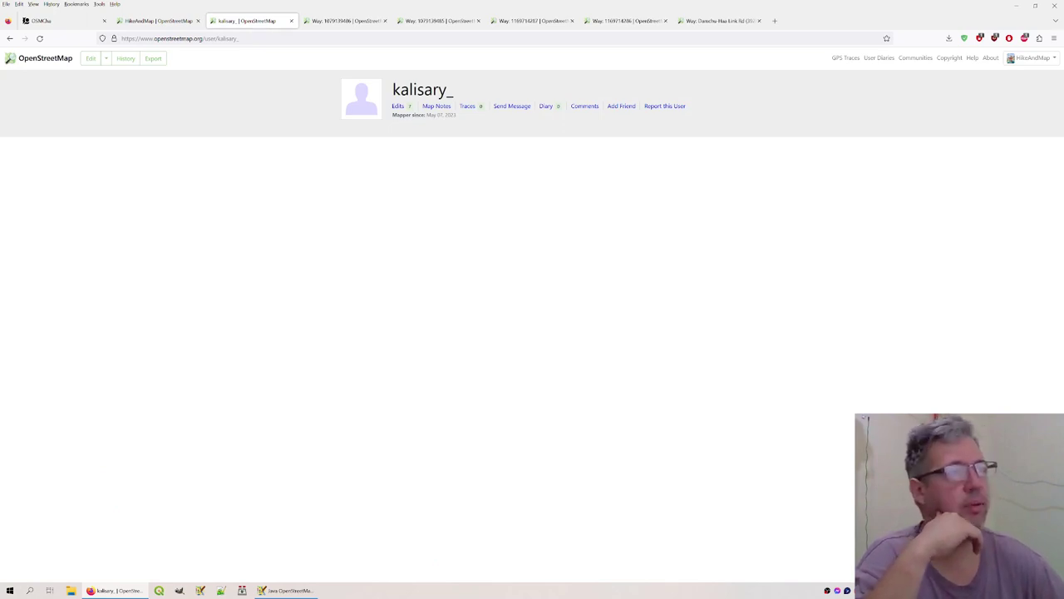
drag(392, 90, 458, 90)
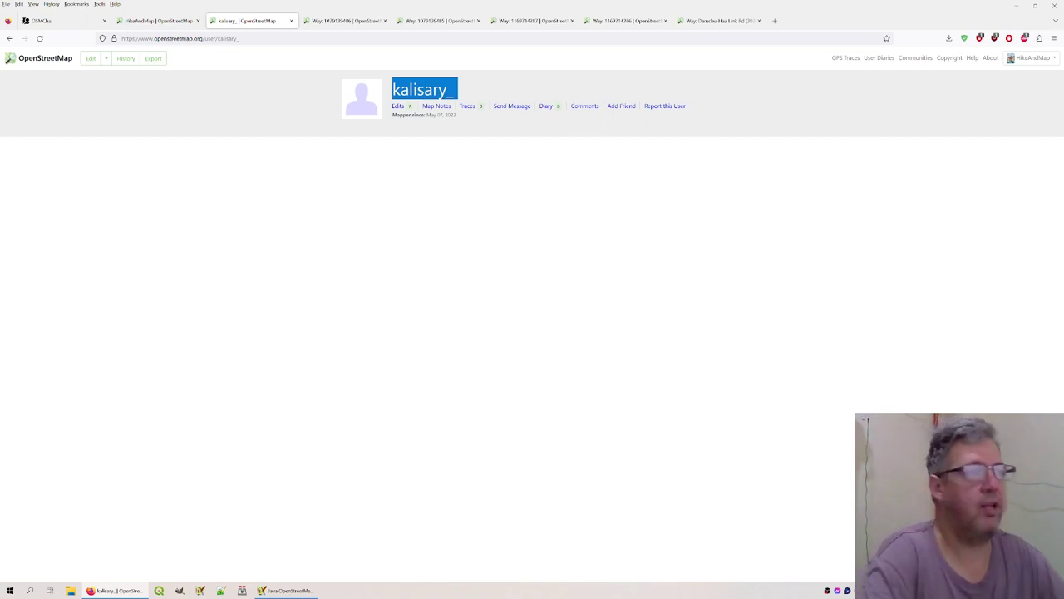
Start a new OpenStreetMap message to the mapper from the open profile and begin its subject with "Changeset"
click(512, 106)
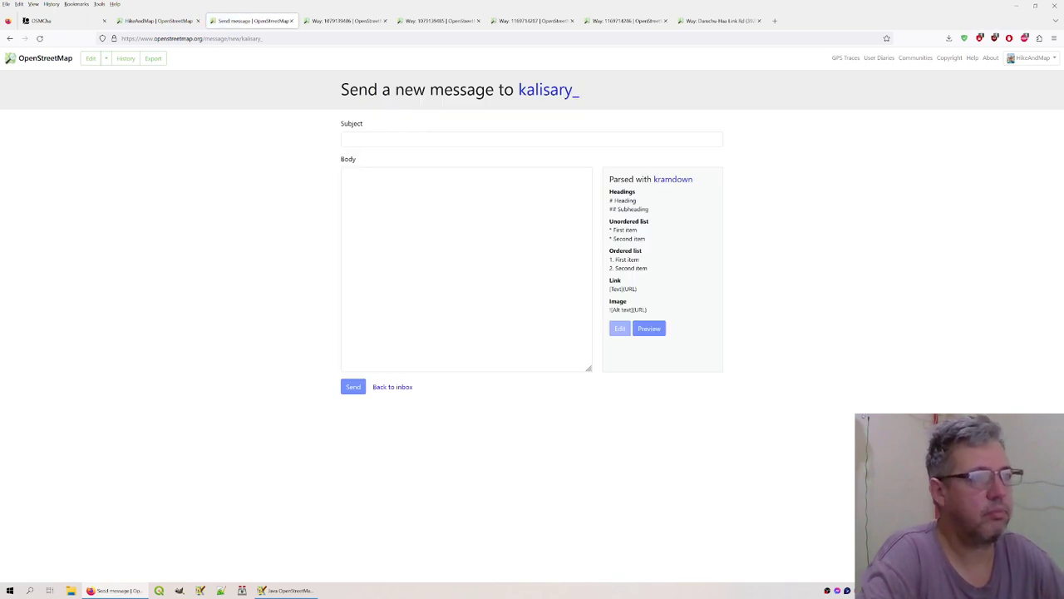
click(532, 139)
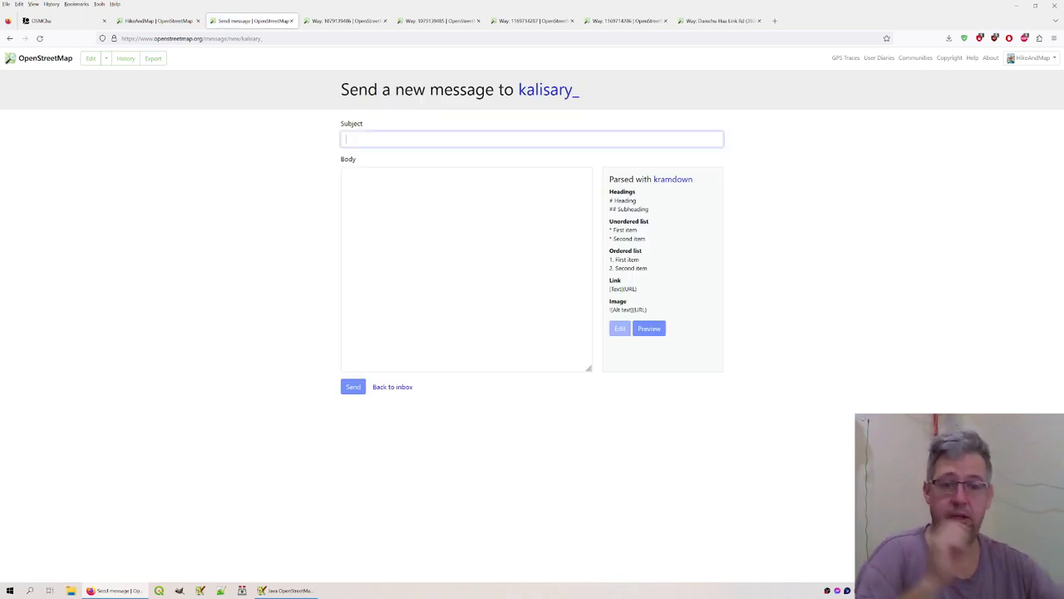
text(xhn)
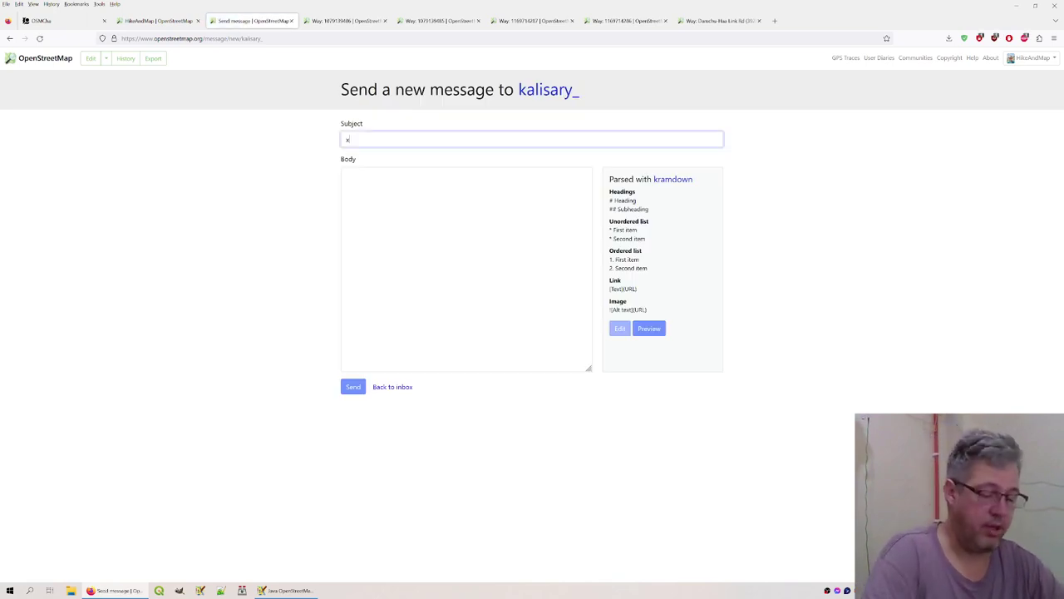
key(BackSpace)
key(BackSpace)
key(BackSpace)
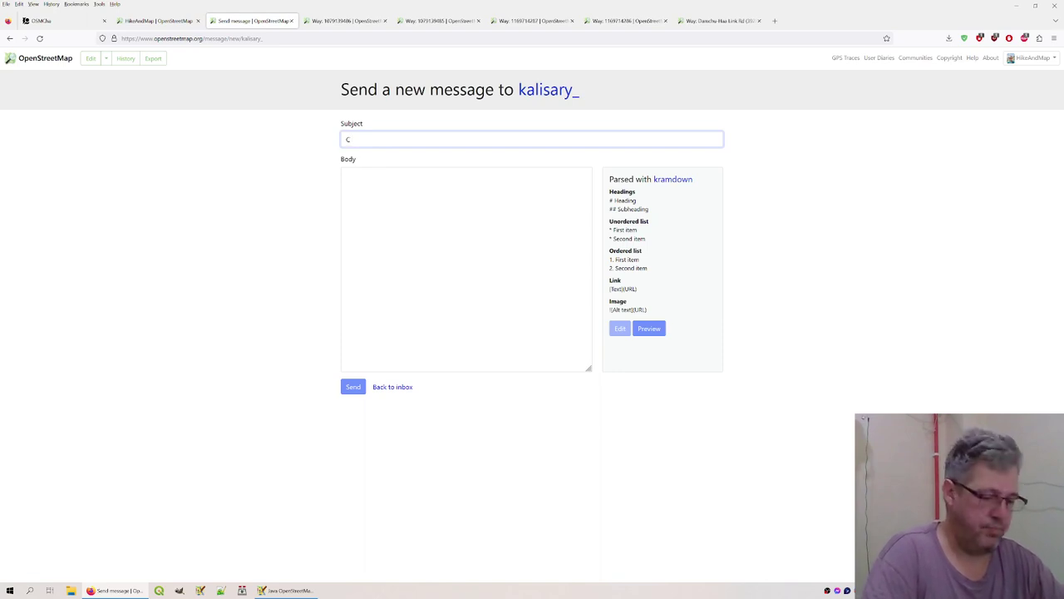
text(Changeset)
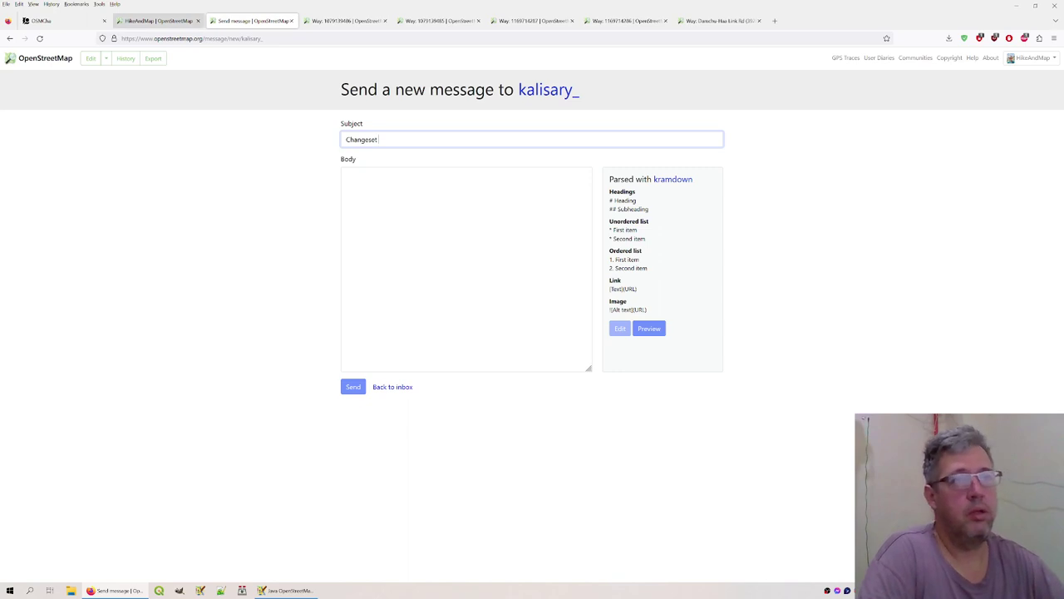
Return to OSMCha and look through the information views of changeset 135796849, from its details to its user profile
click(50, 20)
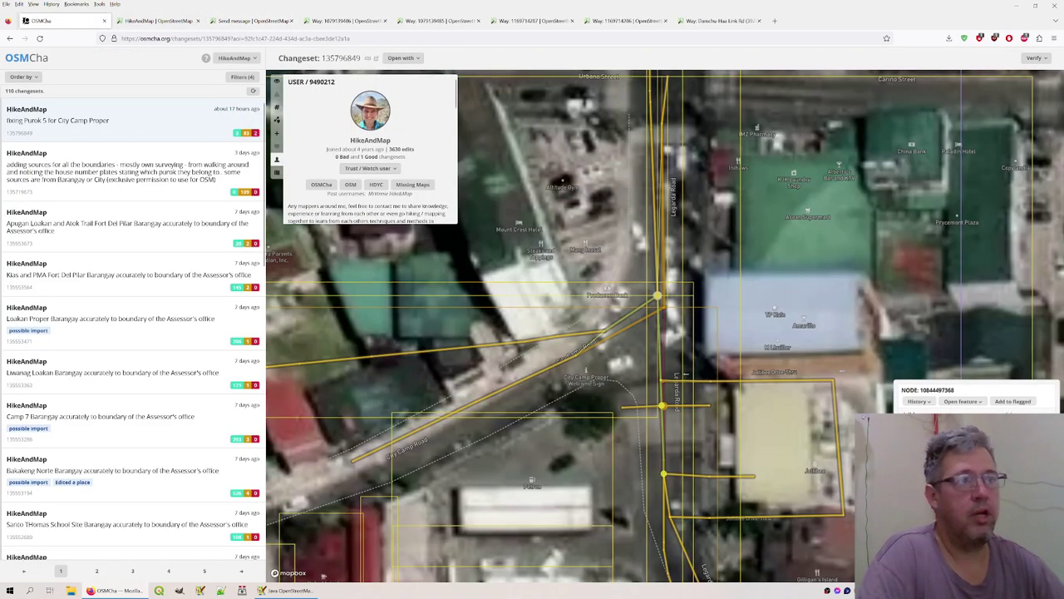
click(277, 81)
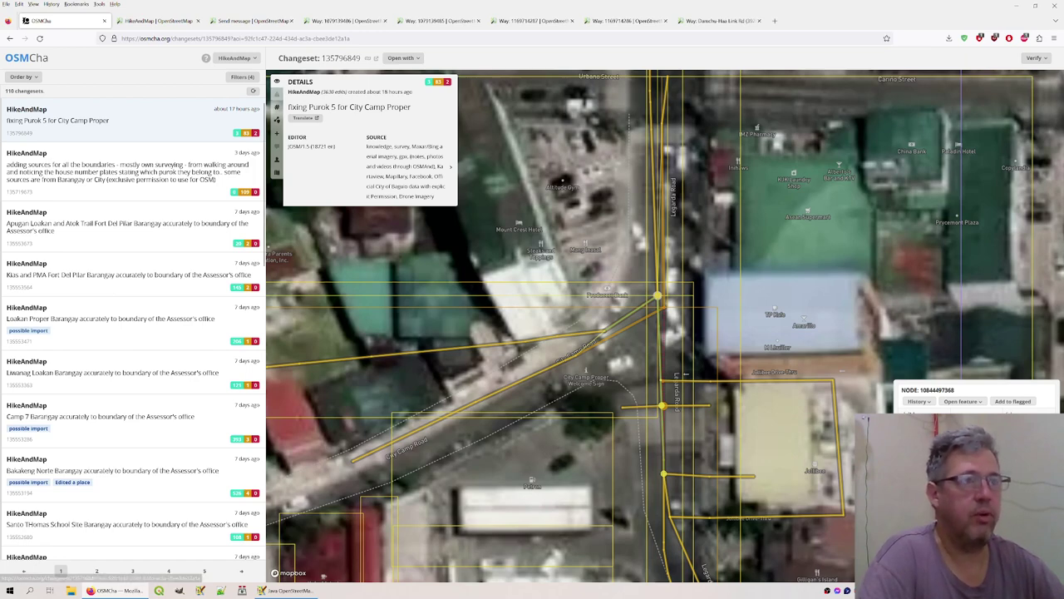
click(276, 94)
click(277, 106)
click(277, 119)
click(277, 119)
click(277, 119)
click(277, 159)
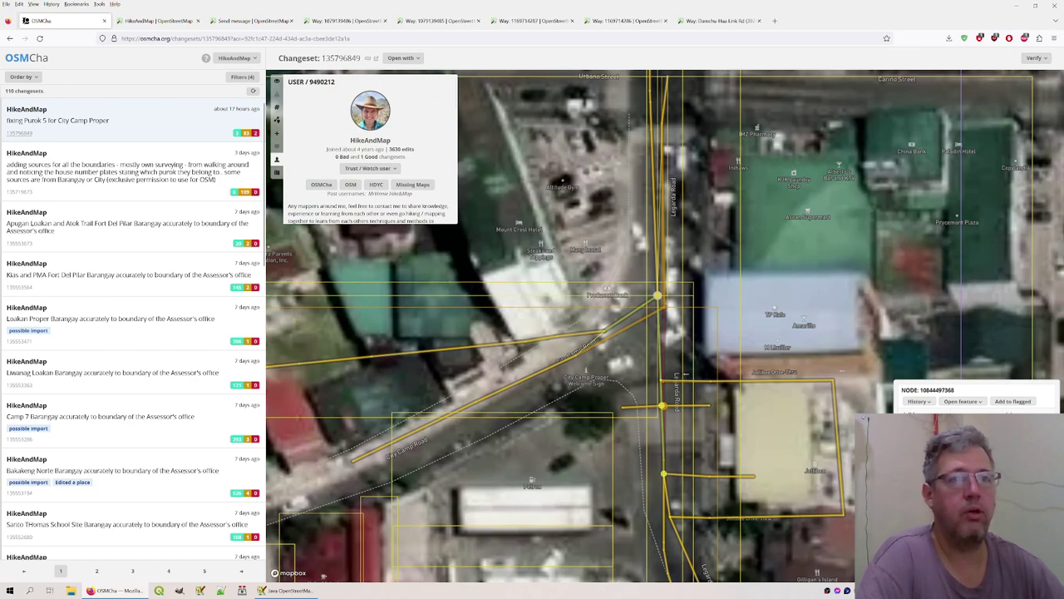
Open changeset 135796849 in a separate tab and copy the changeset number from its web address
right_click(21, 132)
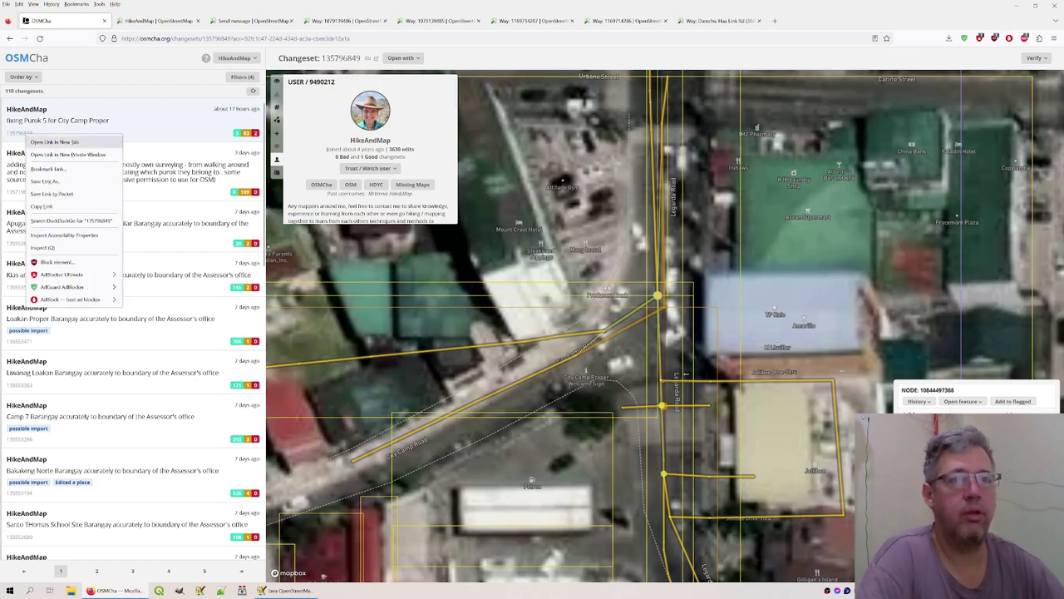
click(59, 142)
key(ctrl+Tab)
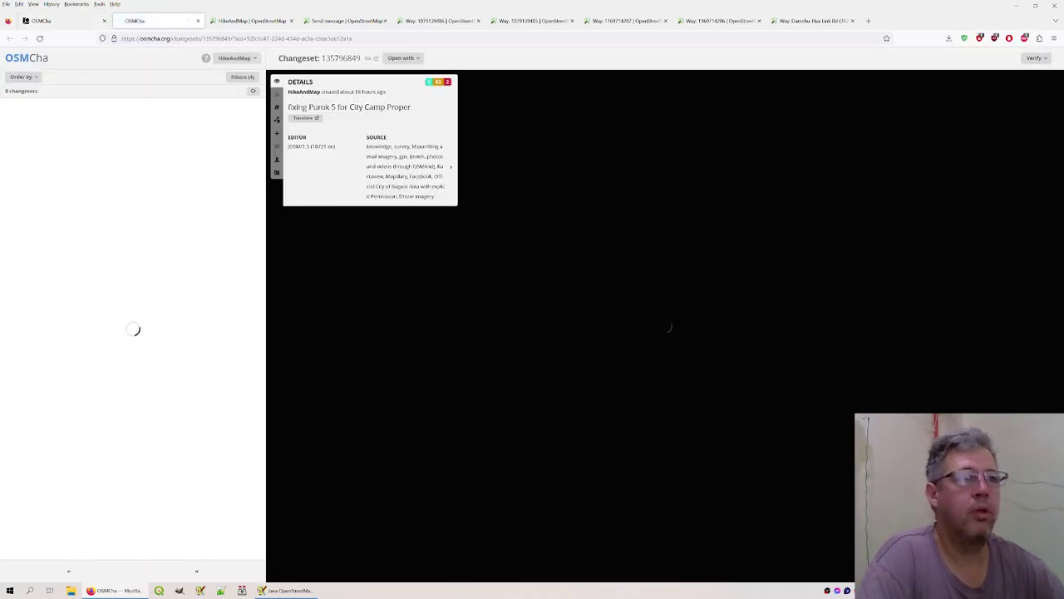
double_click(216, 38)
key(ctrl+c)
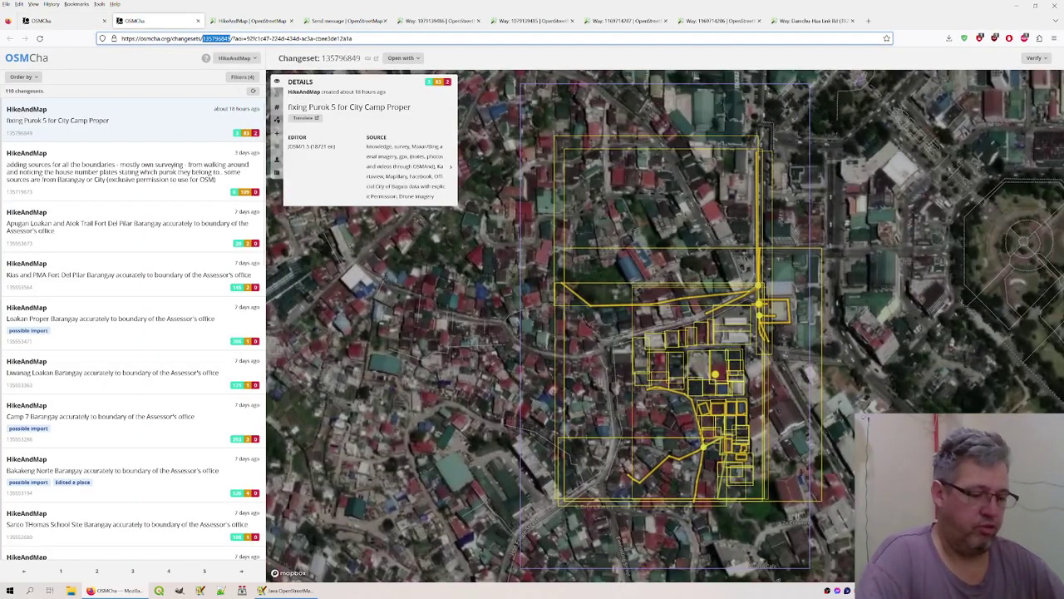
Return to the OpenStreetMap message and complete its subject as "Changeset 135796849 barangay boundary changes"
key(ctrl+Tab)
key(ctrl+Tab)
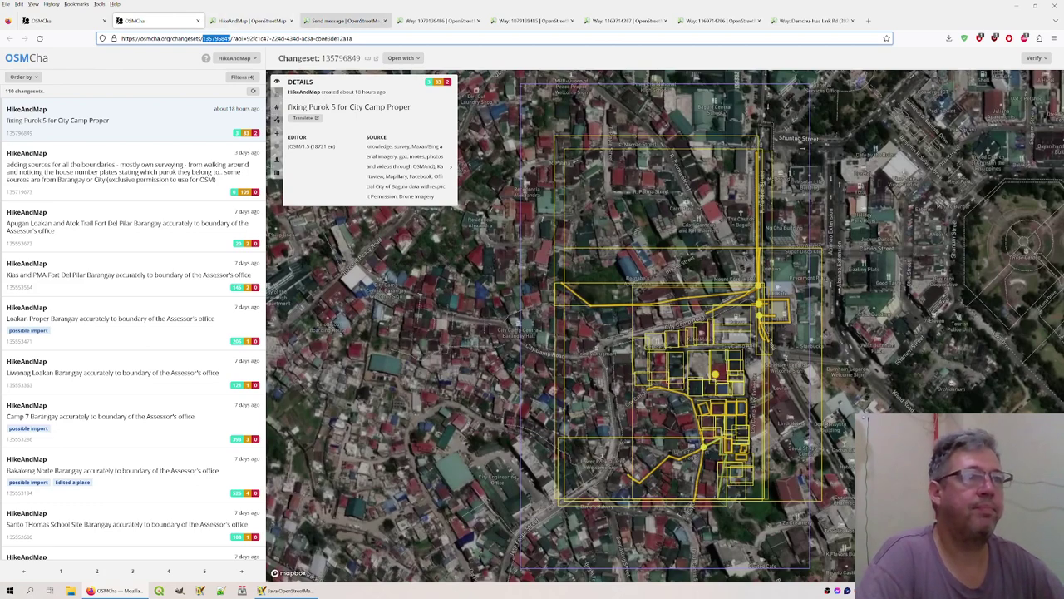
key(ctrl+v)
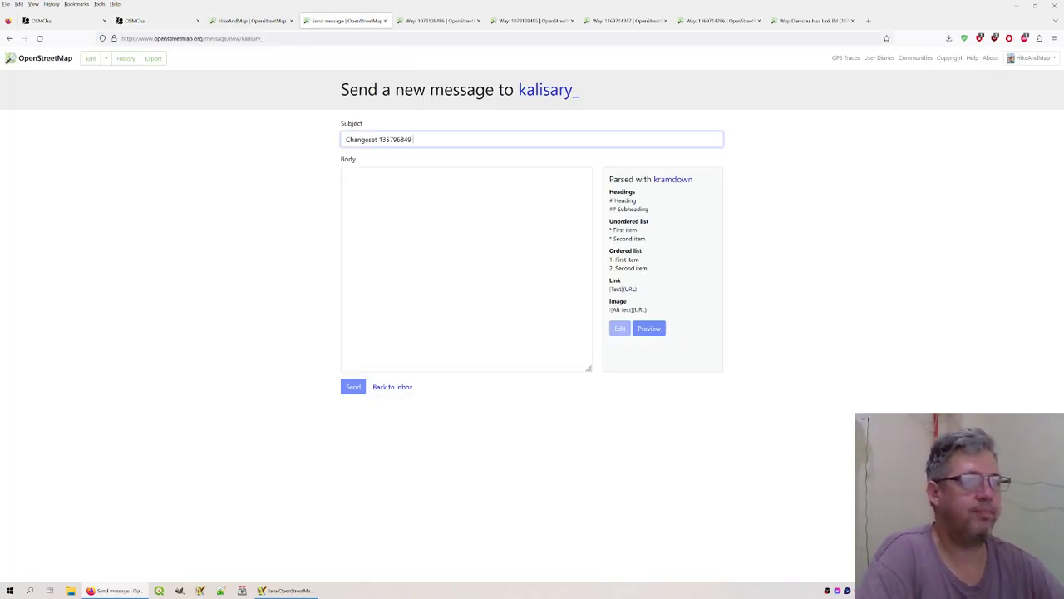
text(barangay)
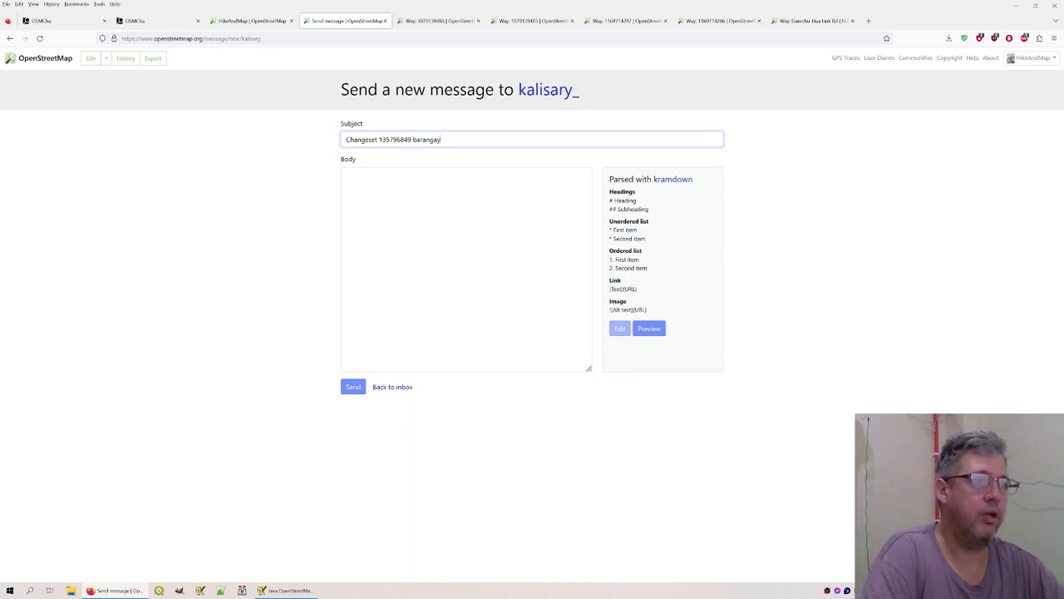
text( boundary changes)
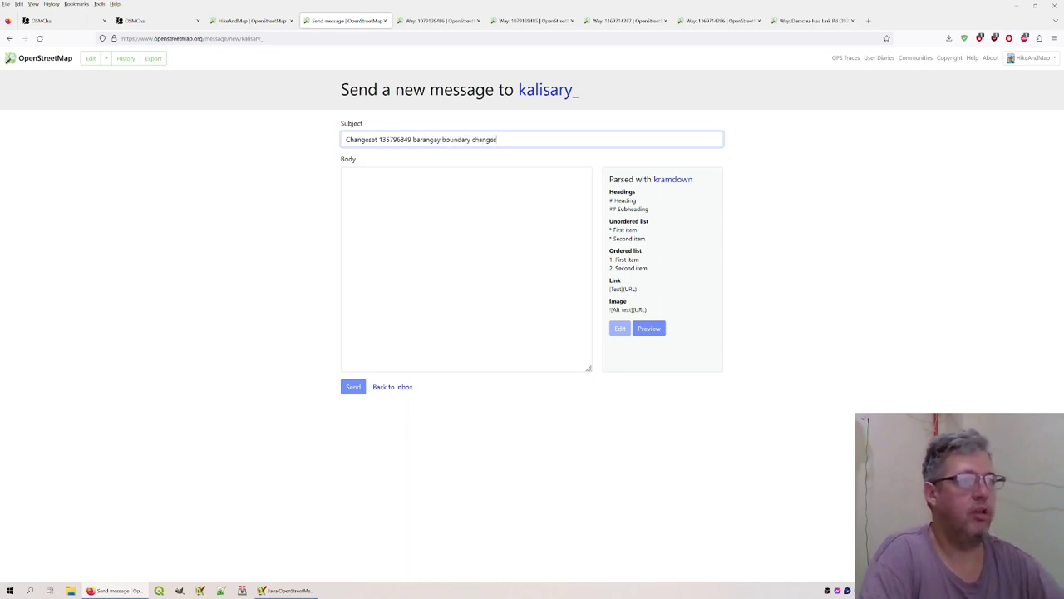
Begin the message body with the greeting "Good morning dear mapper," followed by a blank line
key(Tab)
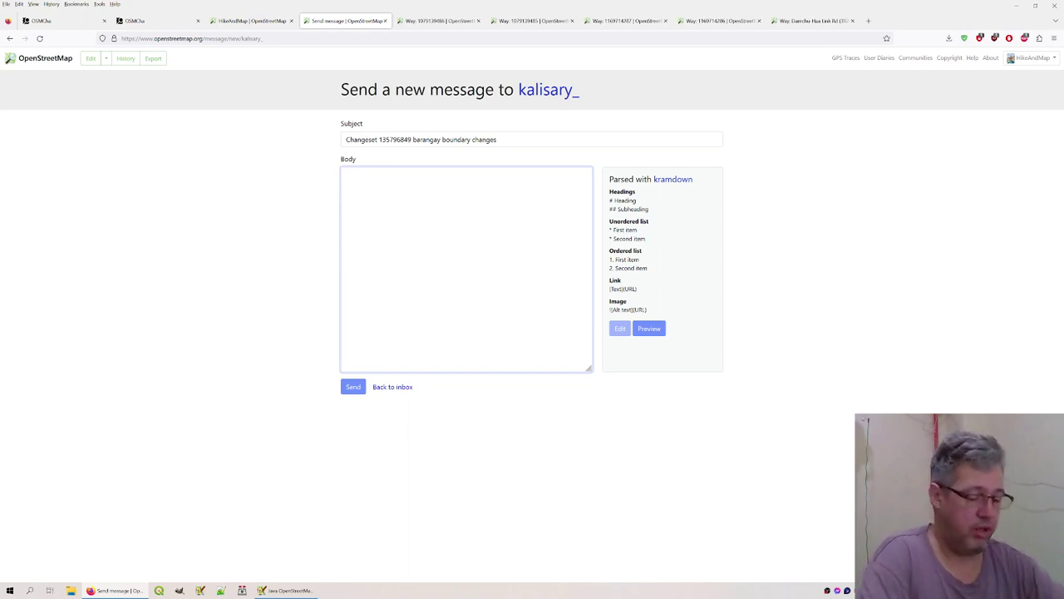
text(Good m)
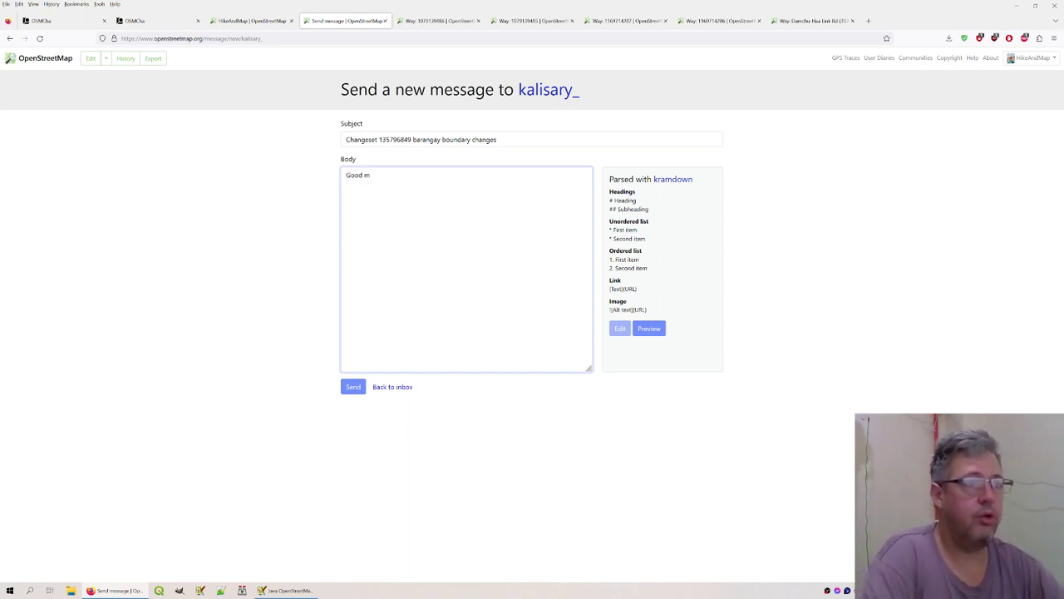
text(orning dear mapper,)
key(Return)
key(Return)
Write "we've noticed you have changed the barangay boundary in this changeset" below the greeting
text(we've)
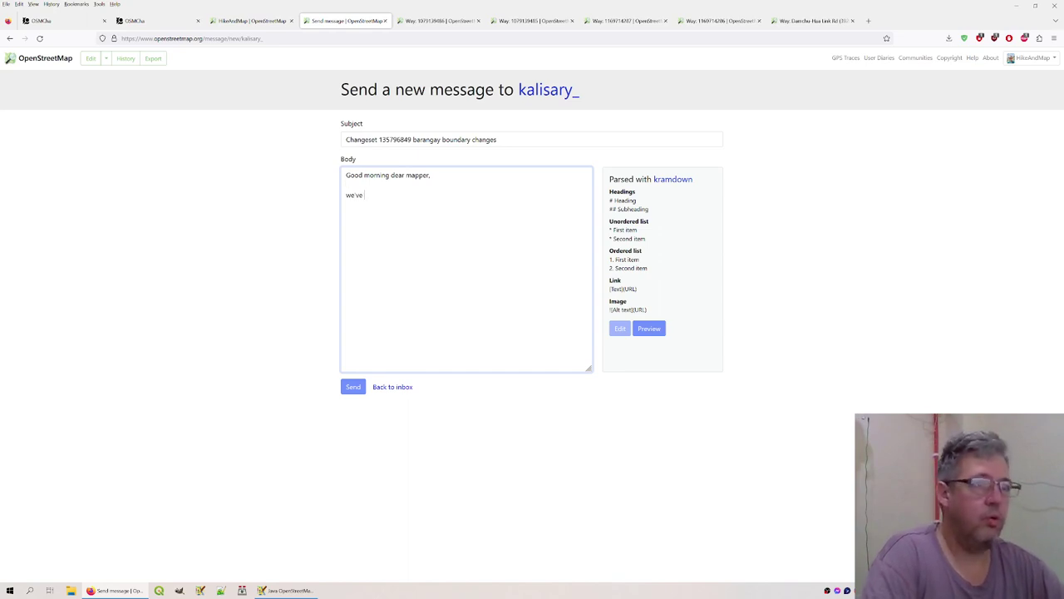
text( noticed you)
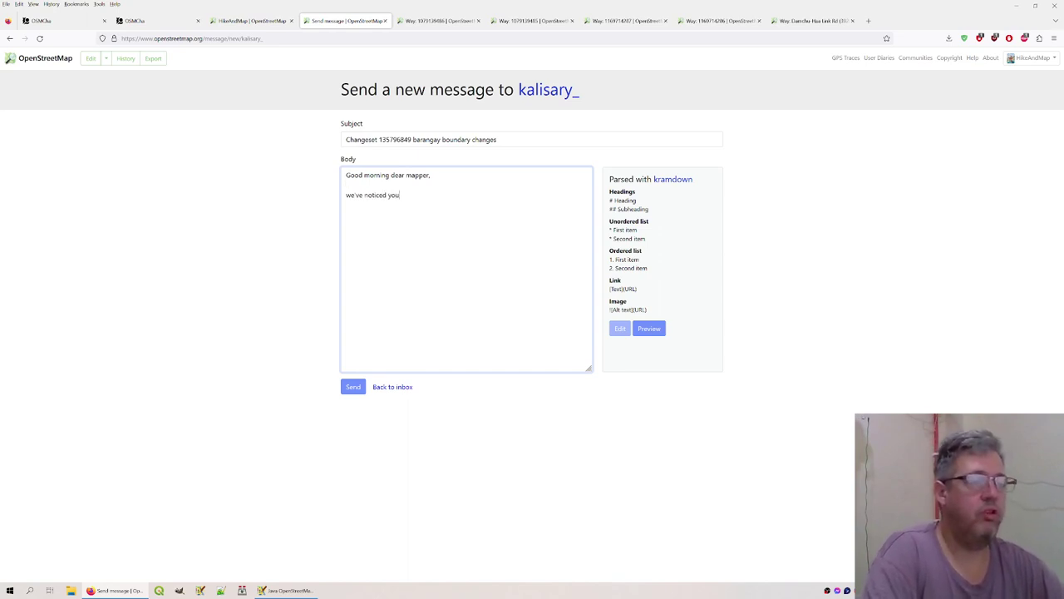
text( have changed th ba)
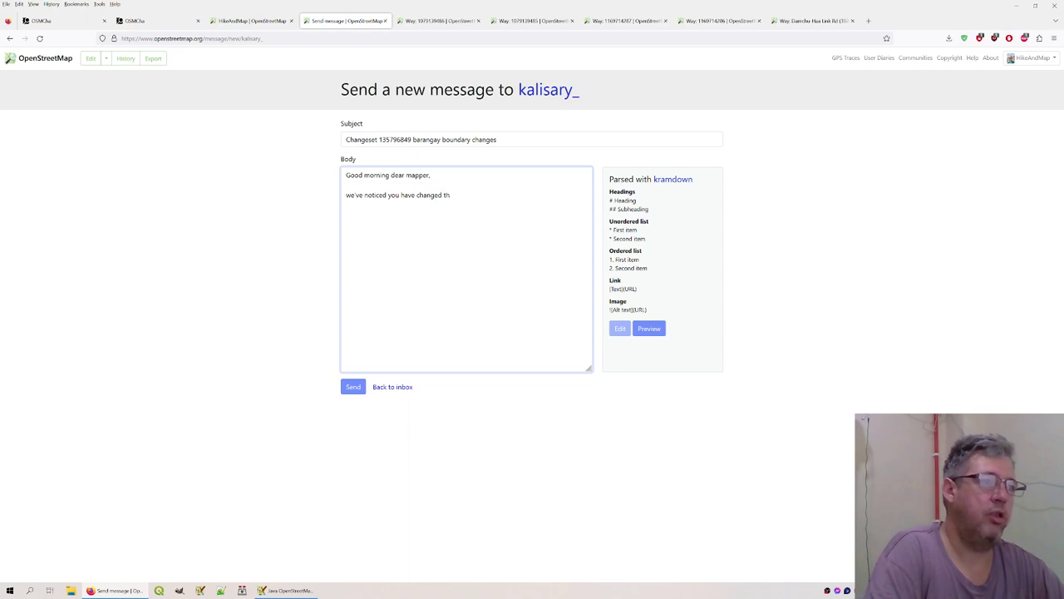
key(BackSpace)
key(BackSpace)
key(BackSpace)
key(BackSpace)
key(BackSpace)
text(the bar)
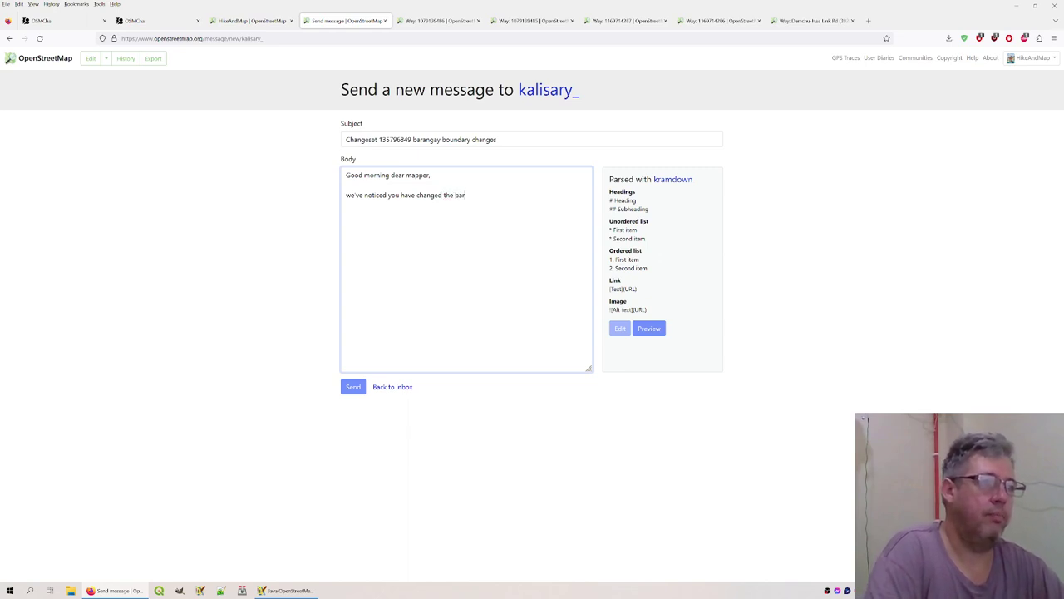
text(angay boundary in)
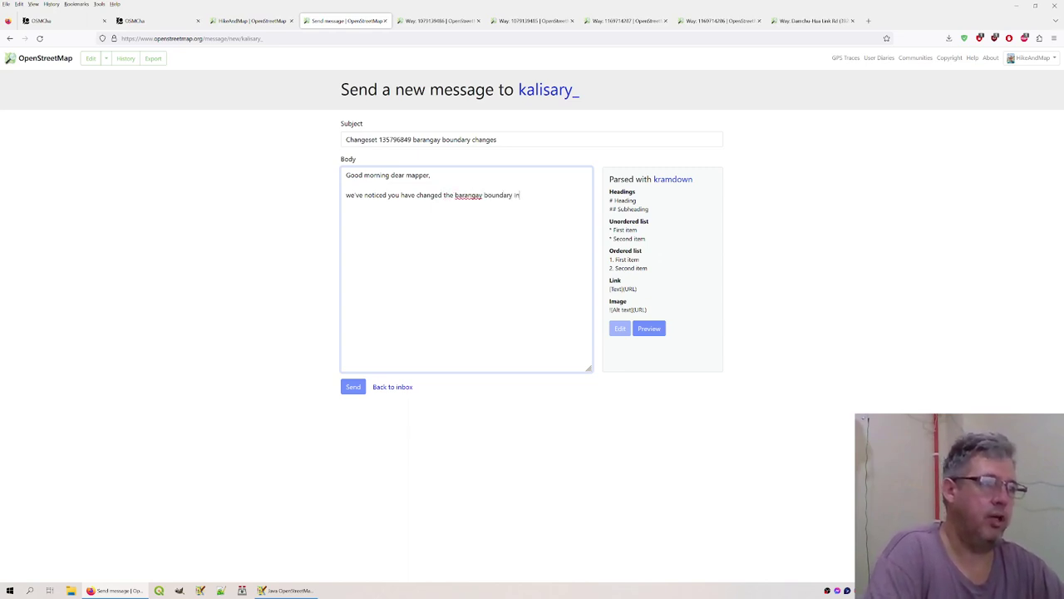
text( this changeset)
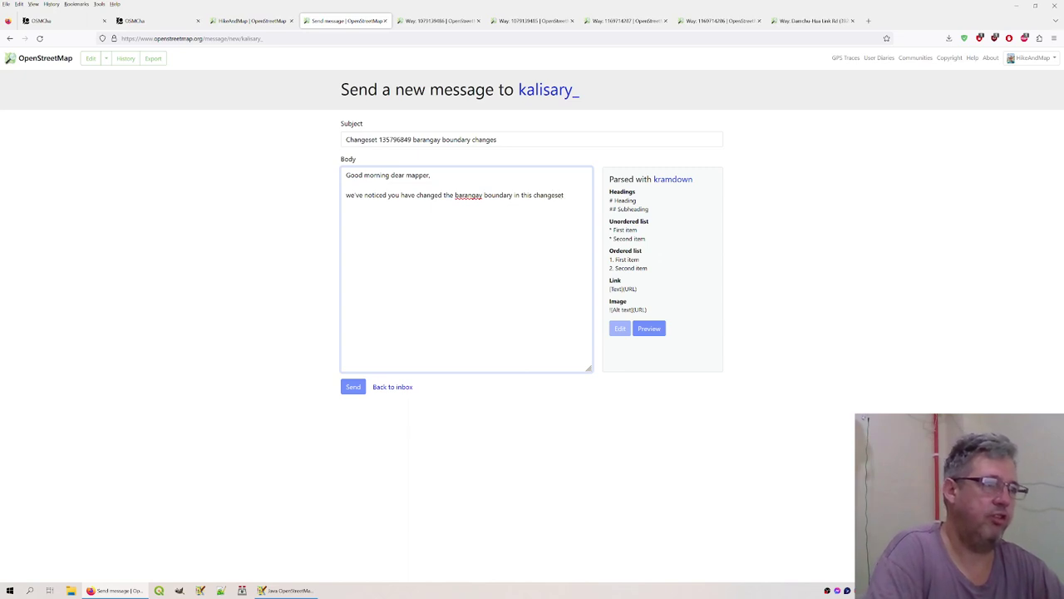
End the sentence with a period and ask in a new paragraph "Can we ask you for the reason of this change?"
text(.Can)
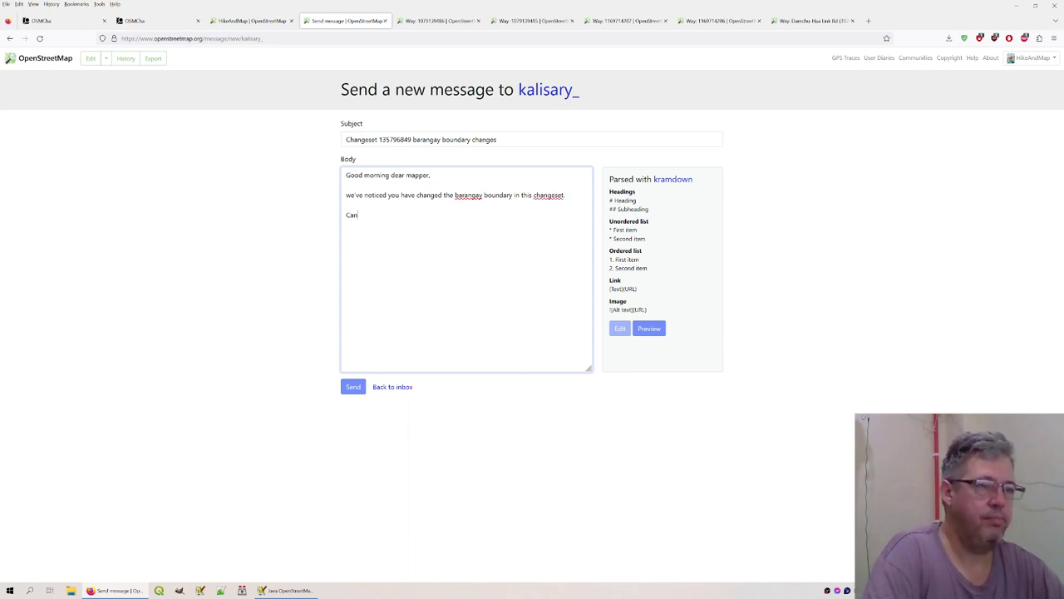
text(we ask yo)
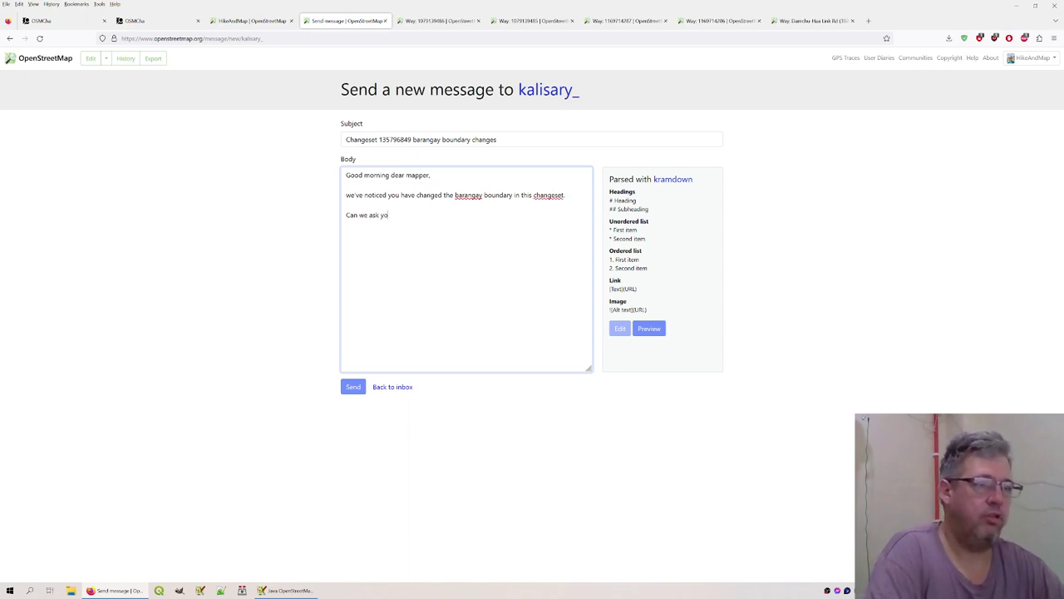
text(u for the reason )
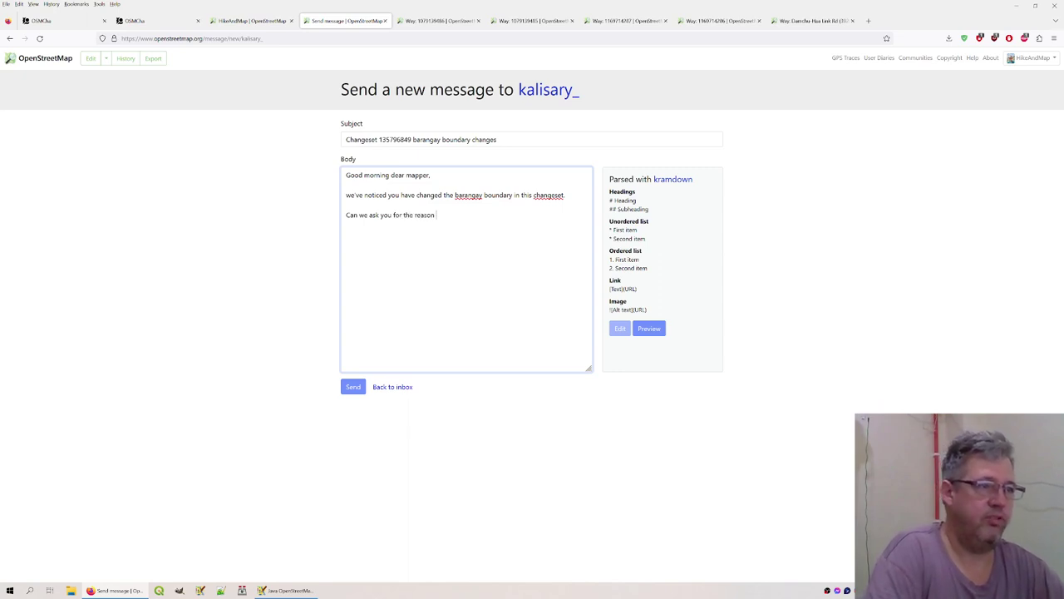
text(of this change)
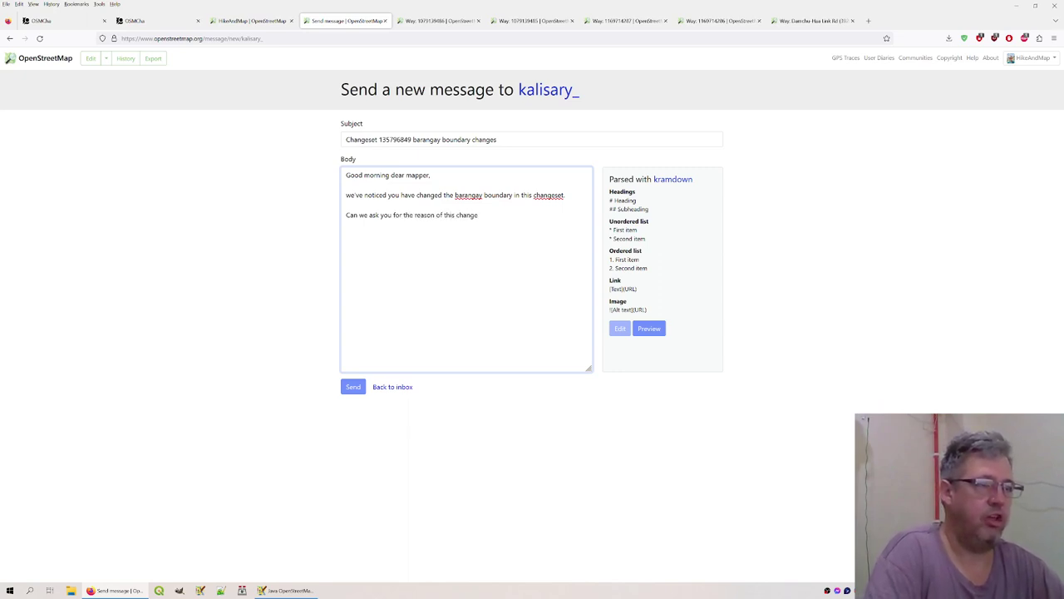
text(? Is t)
Add the question "Is it an error, or is the physical reality on the ground different from the official boundary data we've imported to OSM?"
text(t an error, or is the ph)
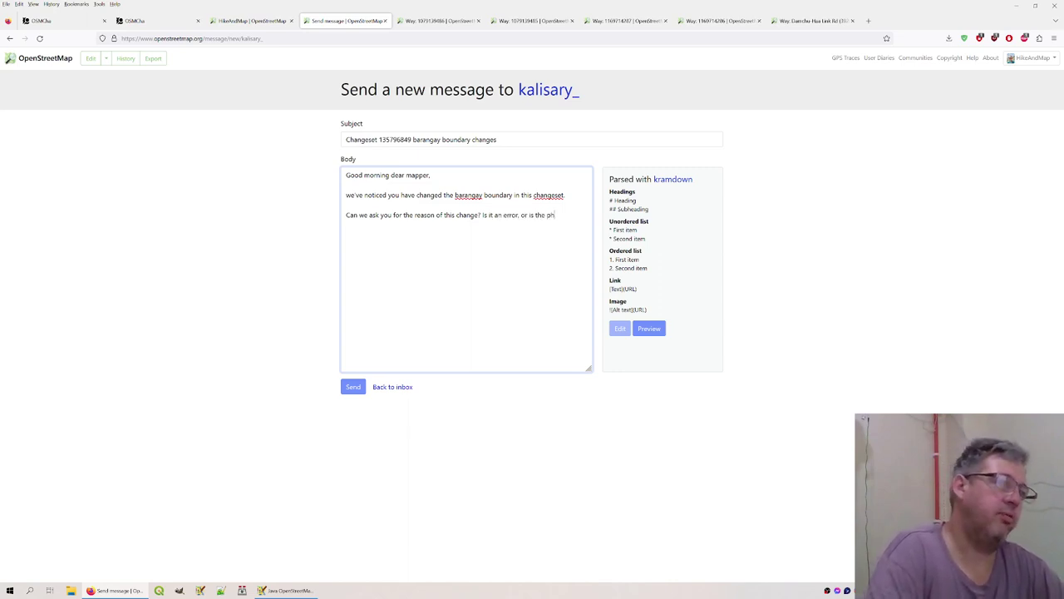
text(ysical rea)
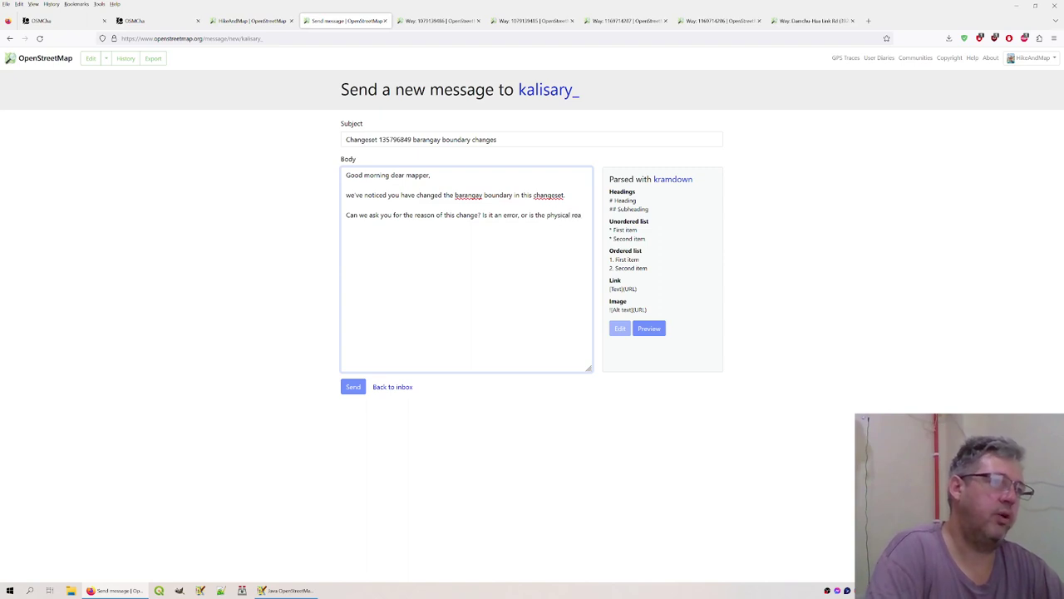
text(lity on the ground)
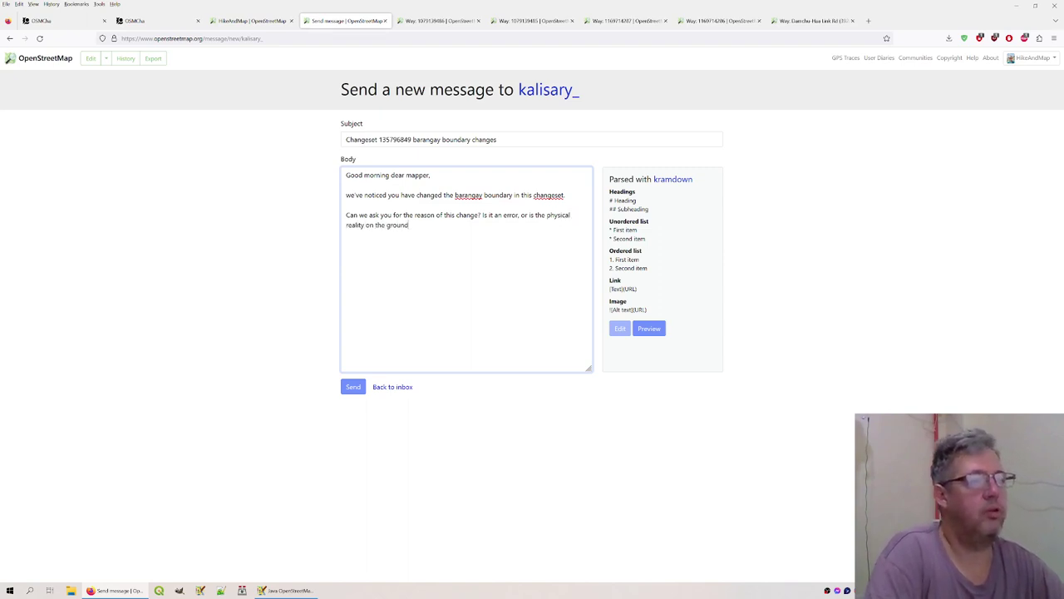
text( different from)
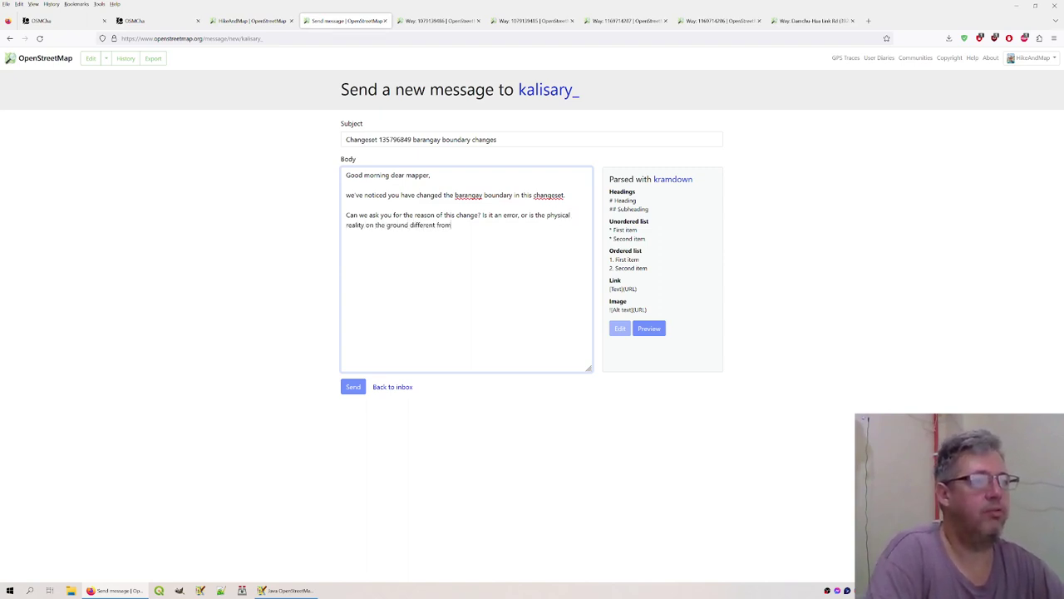
text( the official b)
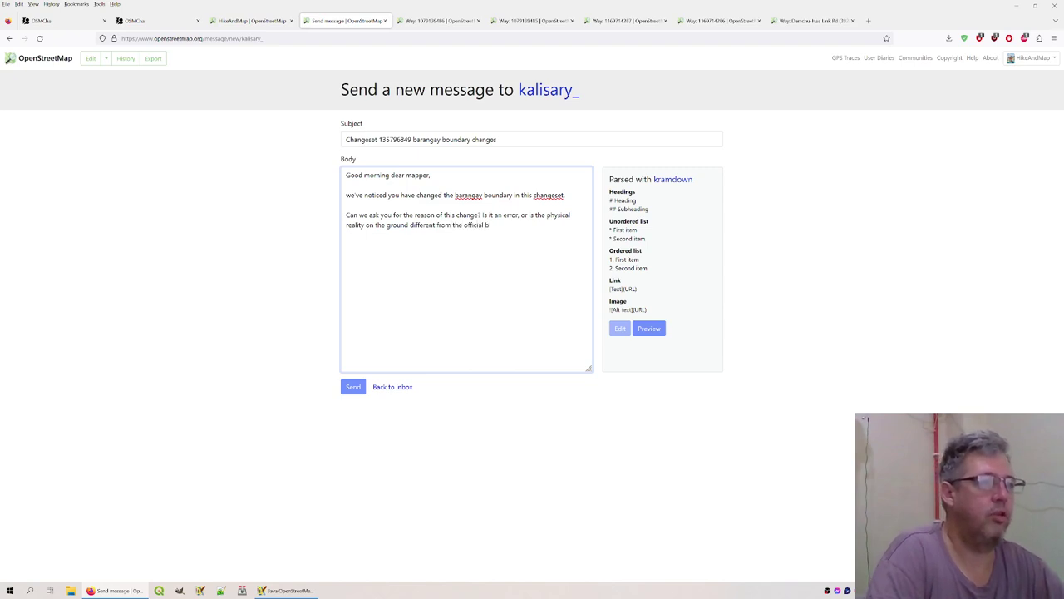
text(oundary data)
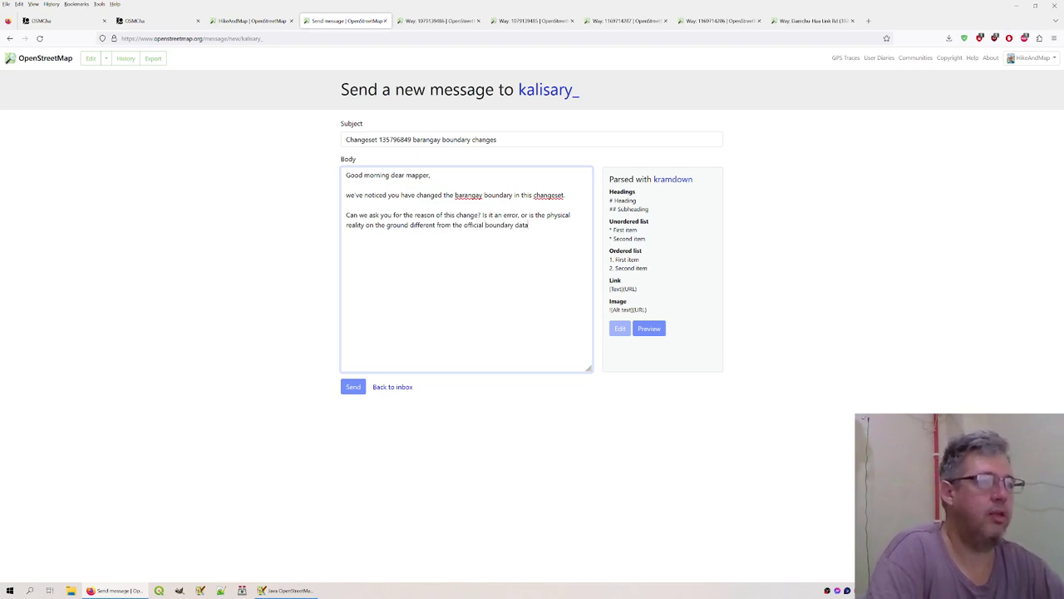
text( we'v)
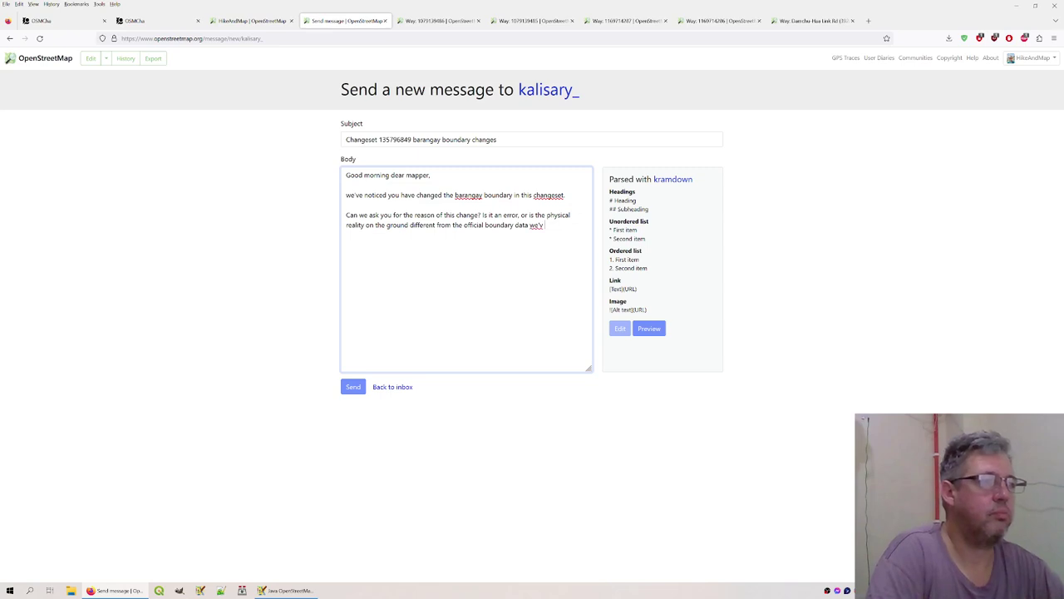
text(e imported to OSM?)
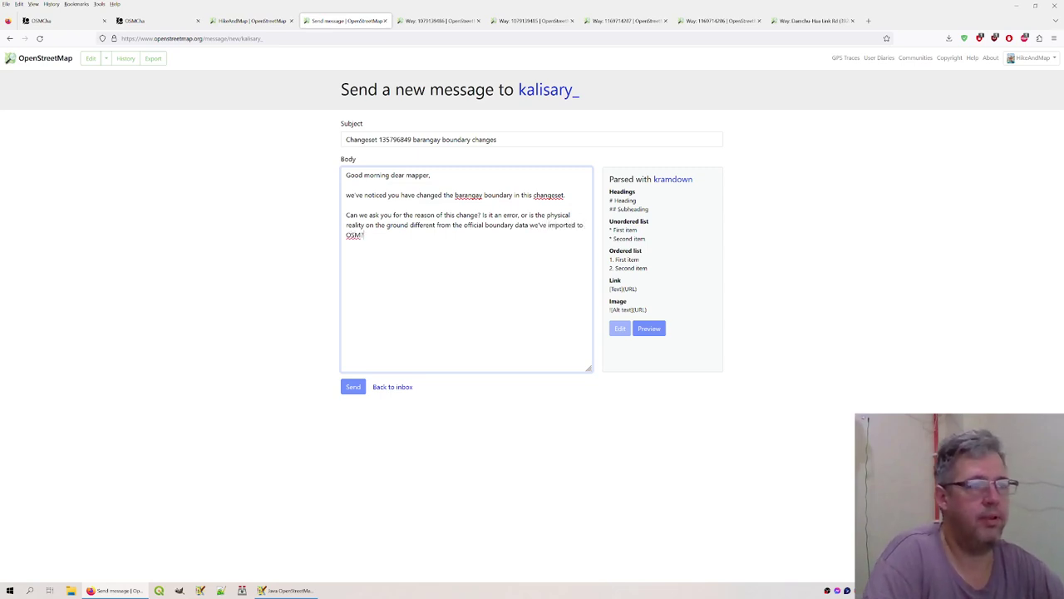
Add a paragraph asking "Can you reveal your source for the change as well?" and the closing line "Kind regards, the city of Baguio."
key(Return)
key(Return)
text(Can )
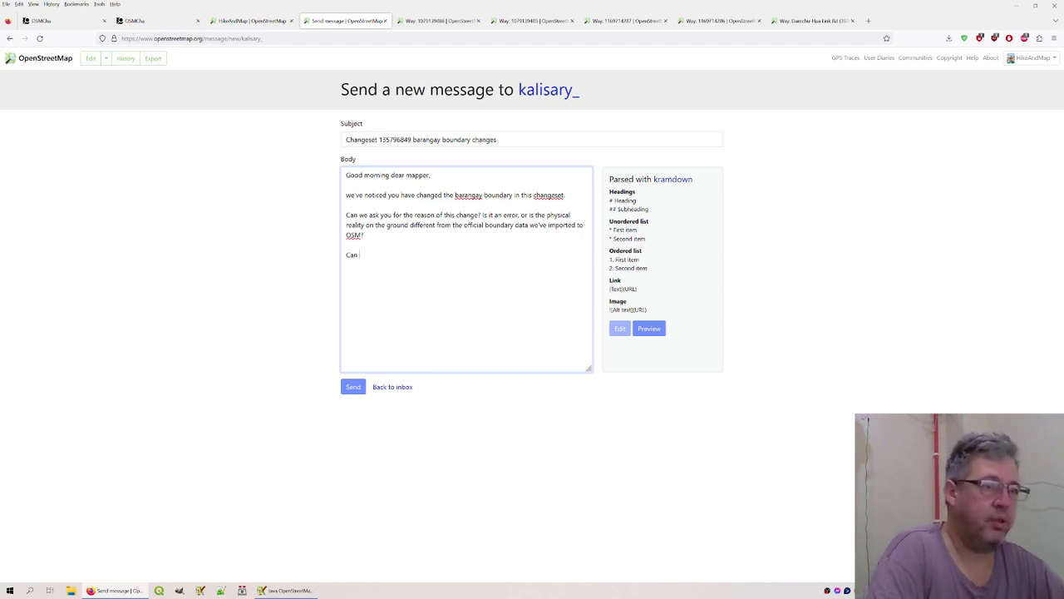
text(you reveal your sources)
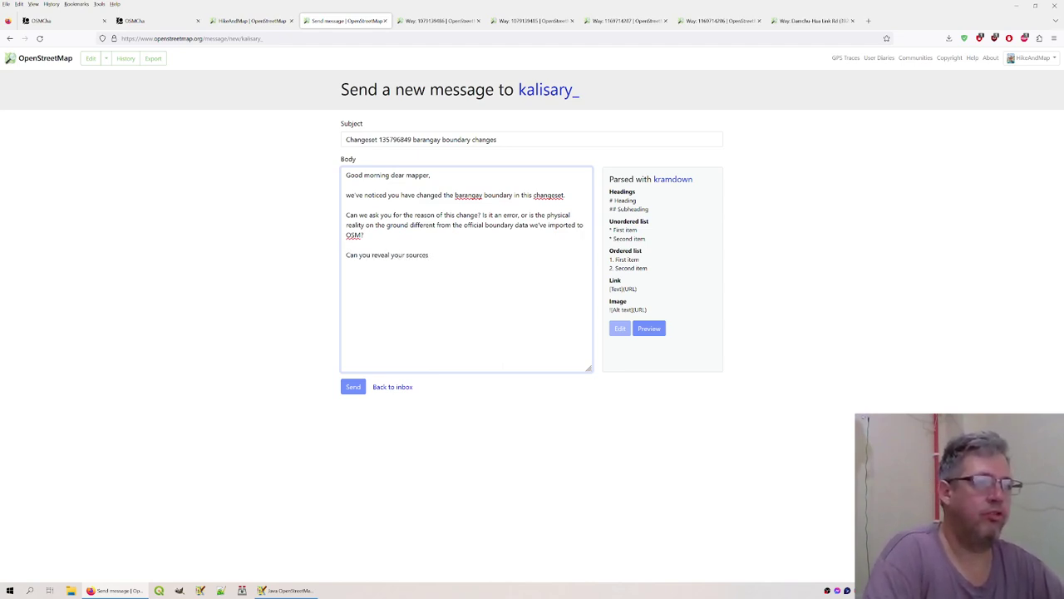
key(BackSpace)
text( for the)
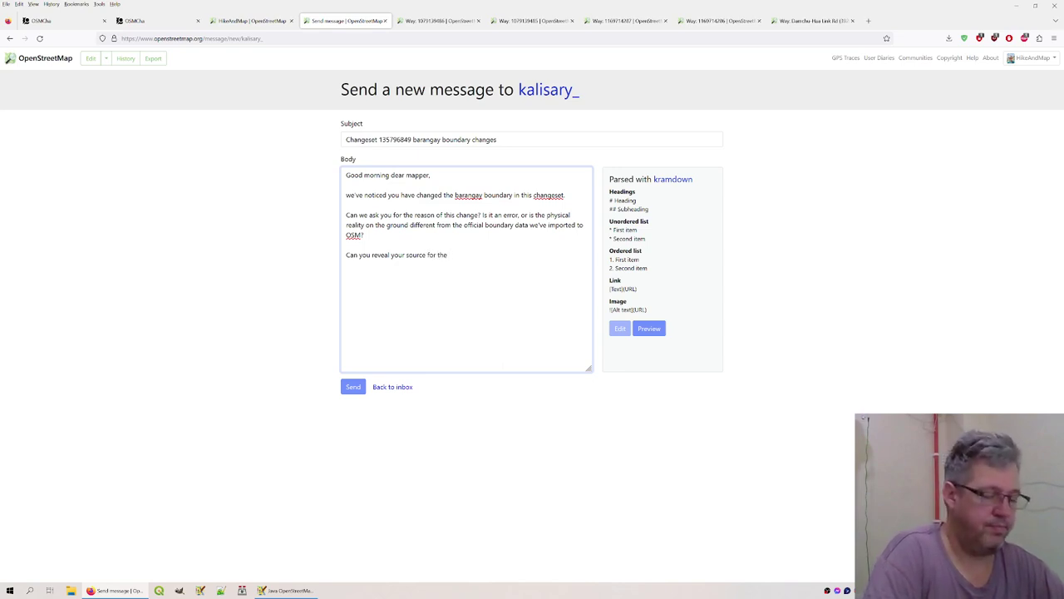
text( claim)
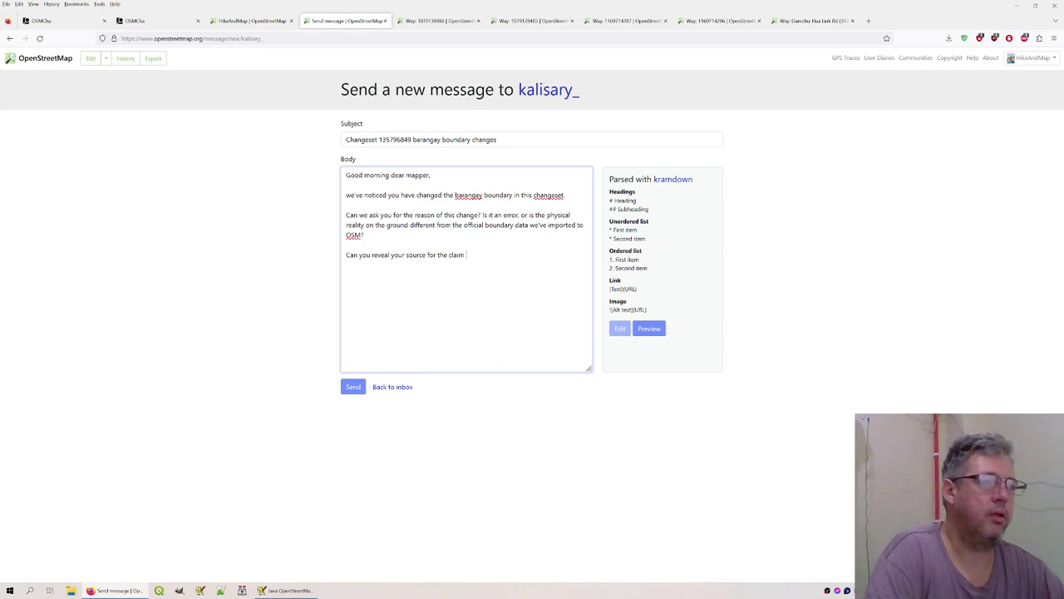
key(BackSpace)
key(BackSpace)
key(BackSpace)
key(BackSpace)
key(BackSpace)
text(chang)
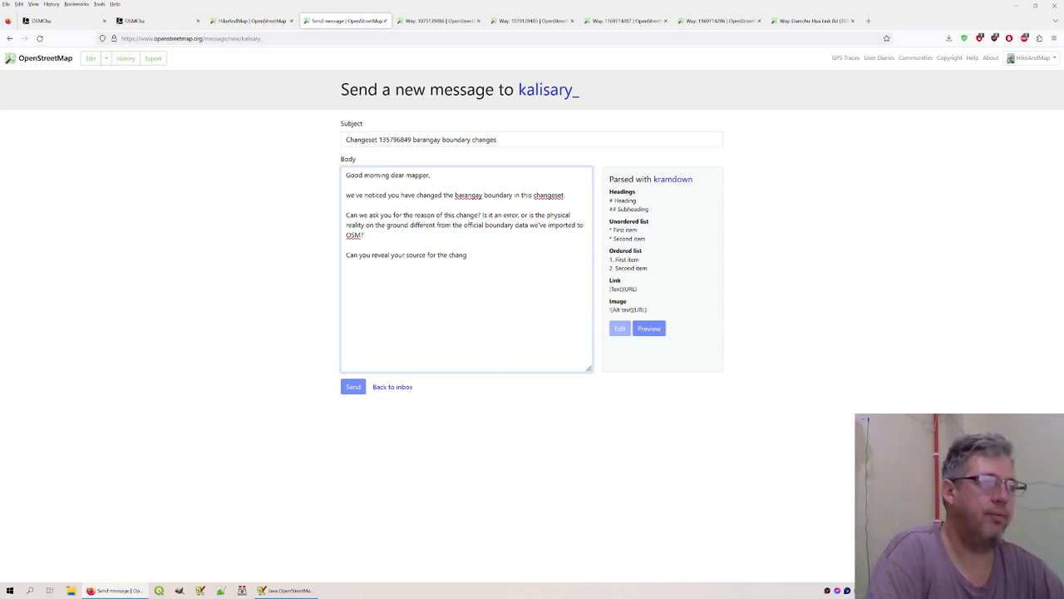
text(e as well!)
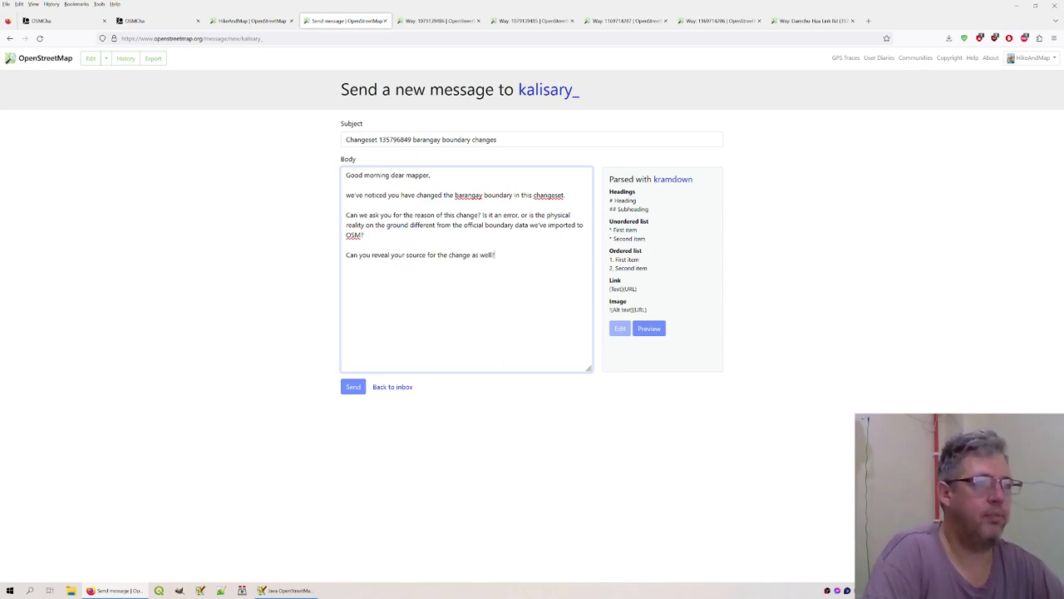
text(Kind regards, the city of Baguio.)
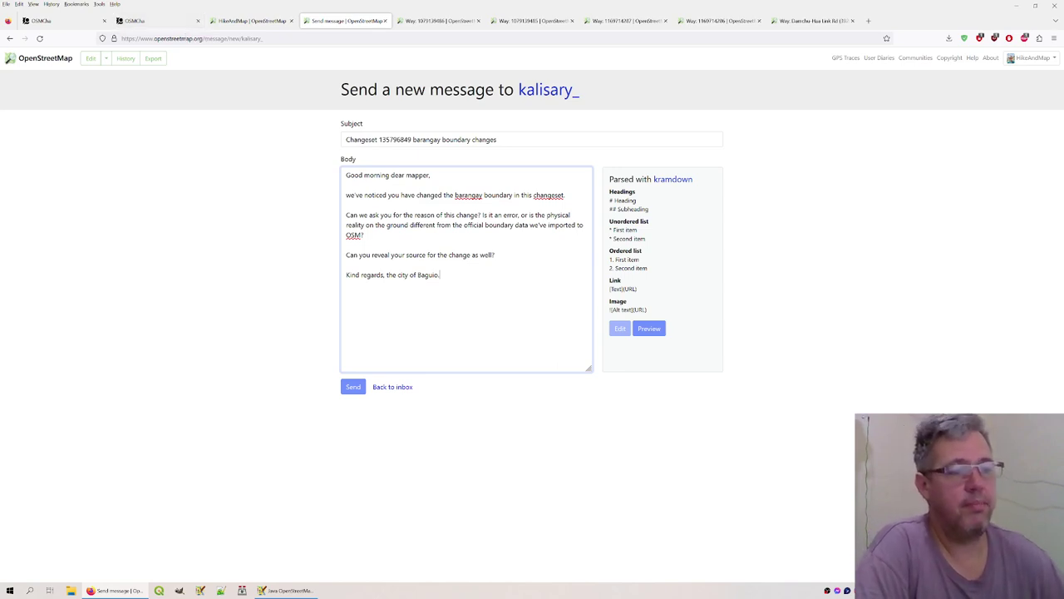
Switch to JOSM, highlight the selected way's MRR - Queen of Peace boundary relation, and inspect the boundary way southeast of it
right_click(282, 590)
key(Escape)
click(283, 590)
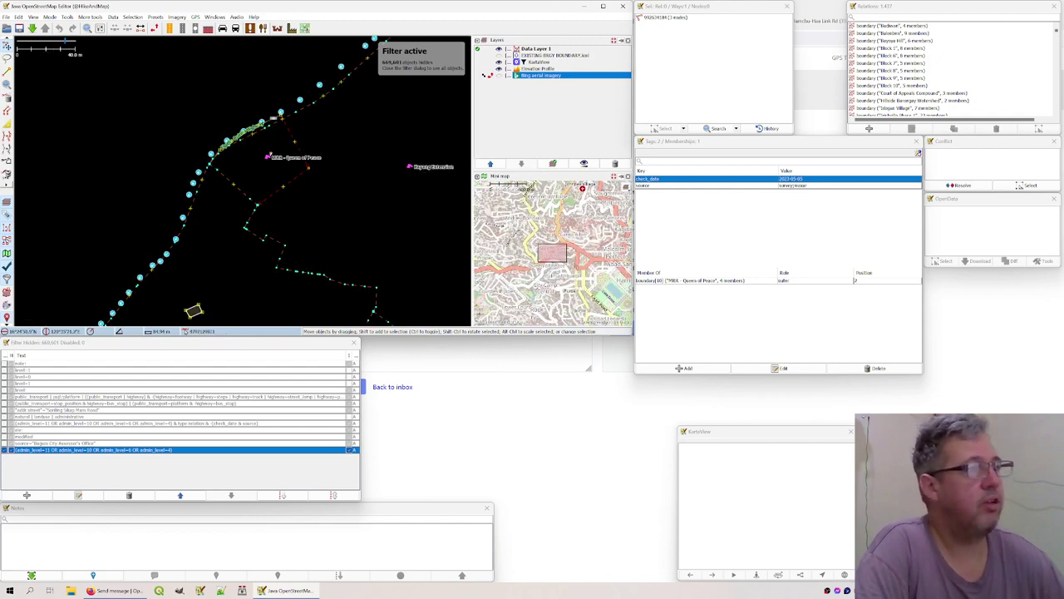
click(690, 280)
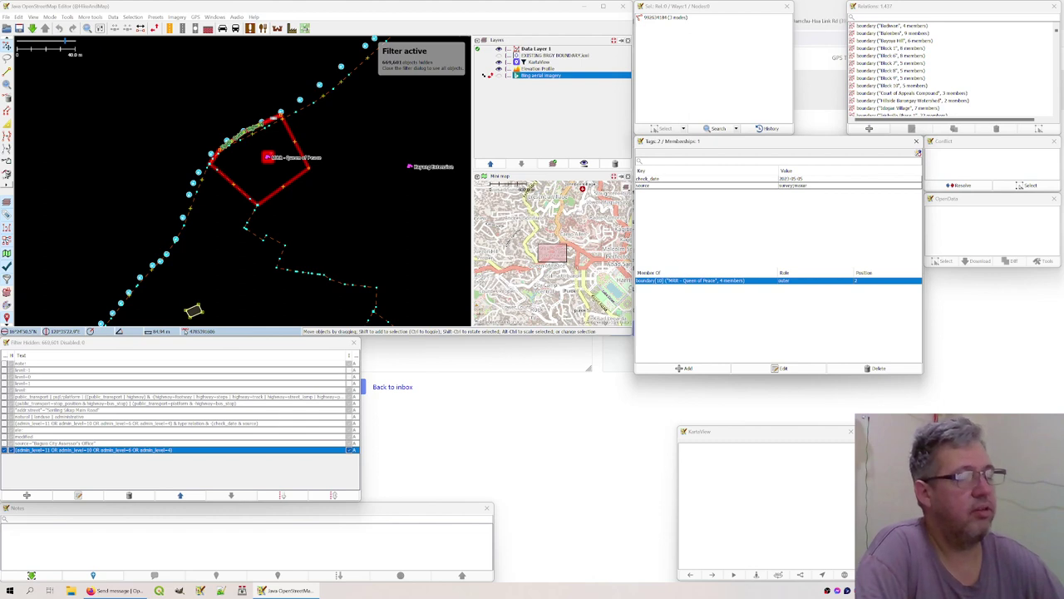
click(299, 272)
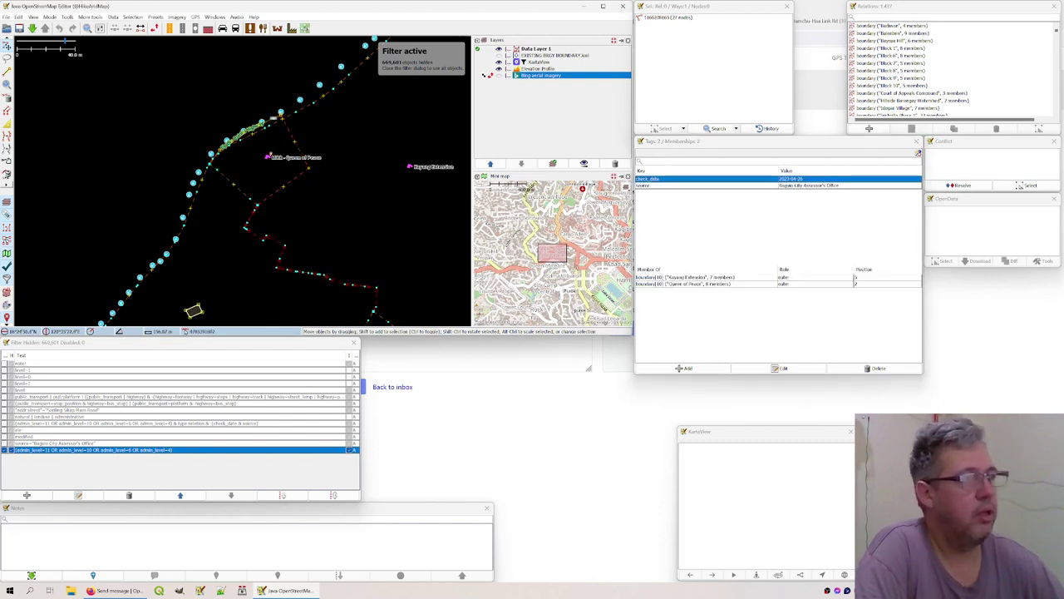
Select the southwest and northwest boundary ways of MRR - Queen of Peace together and highlight each boundary relation they belong to
click(241, 191)
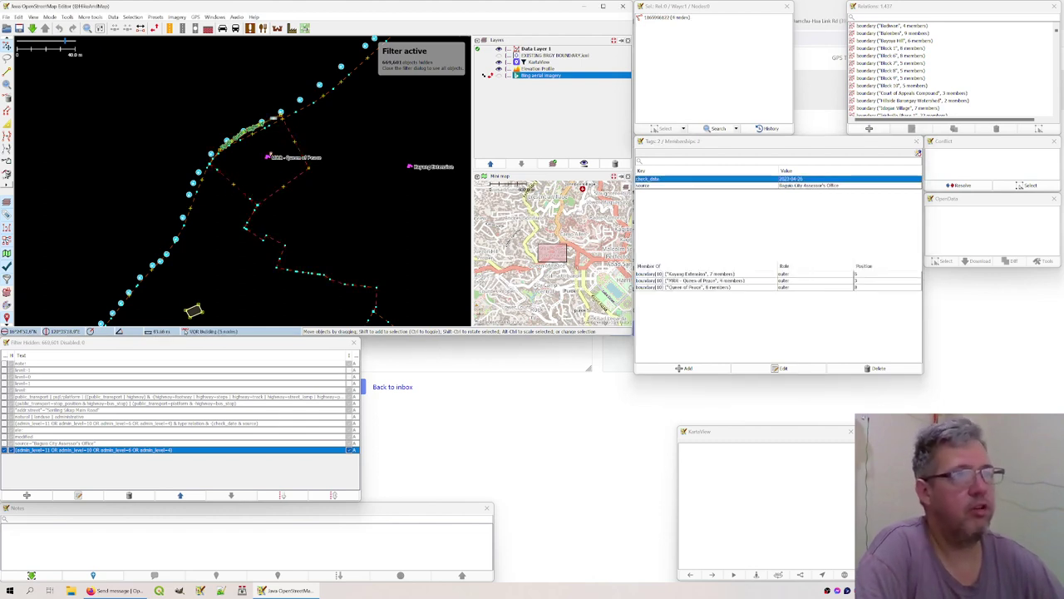
shift+click(273, 119)
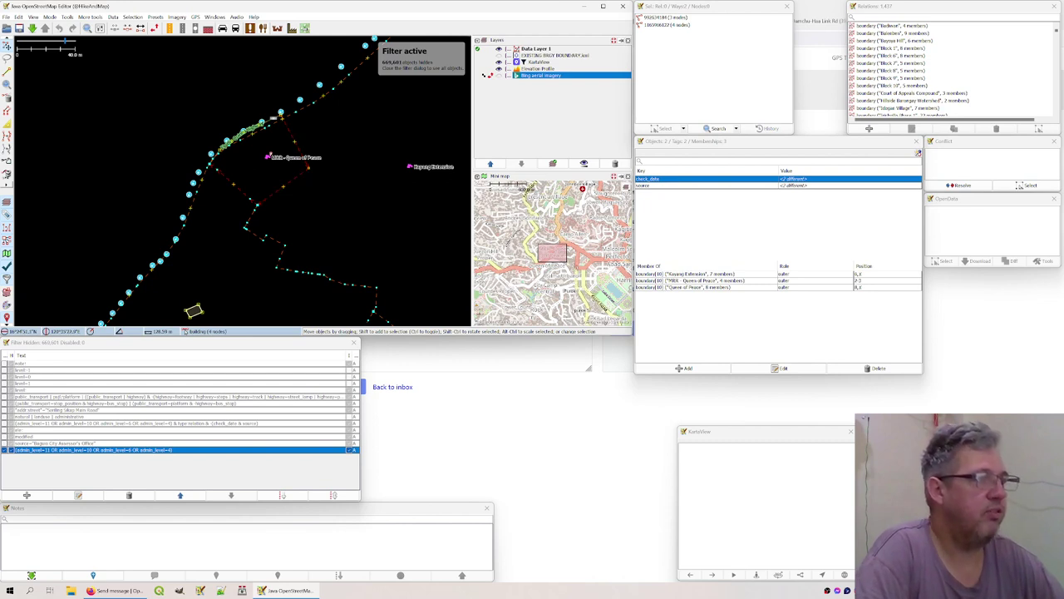
click(690, 287)
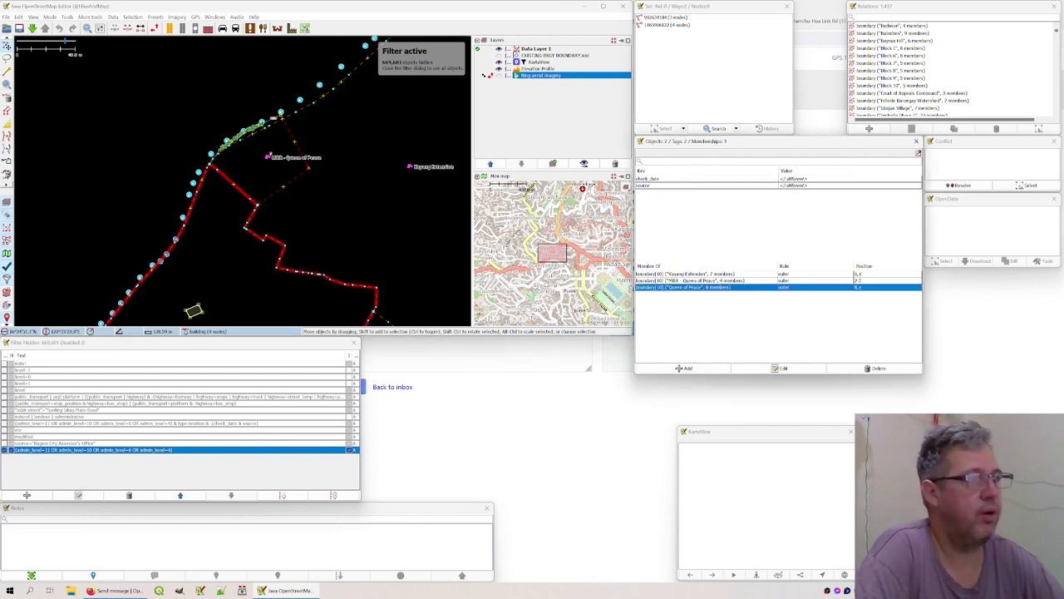
click(690, 273)
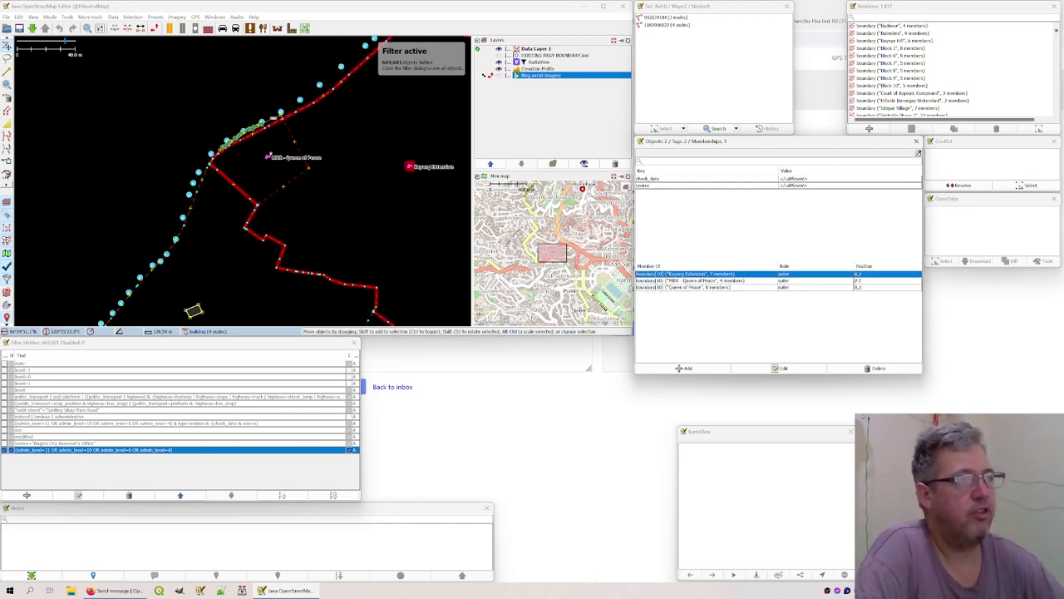
click(690, 280)
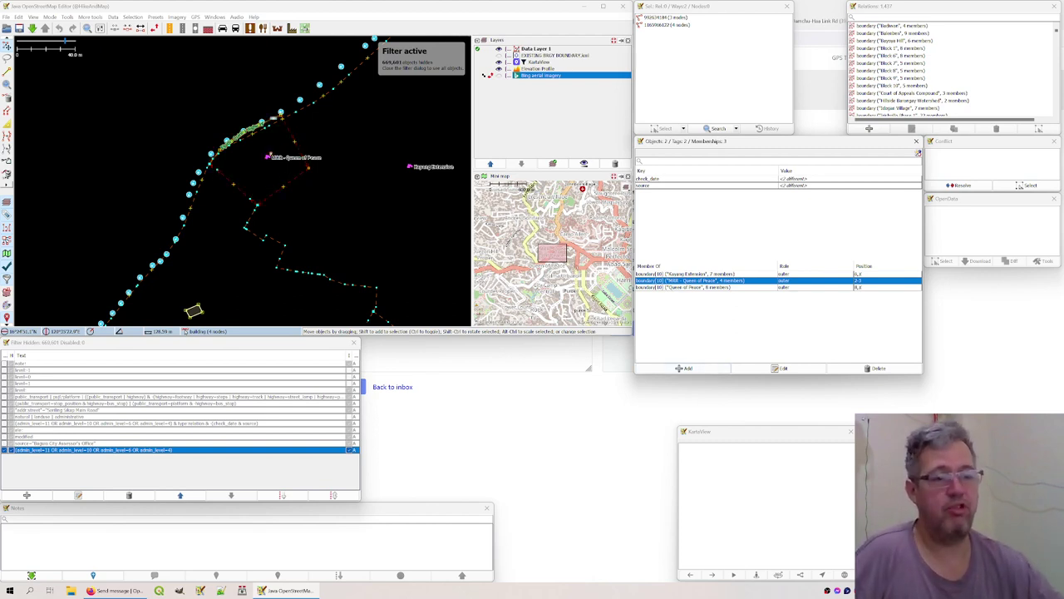
Switch back to Firefox and browse the OSM bookmarks to the "QA, Statistics, Verifications" folder
click(116, 590)
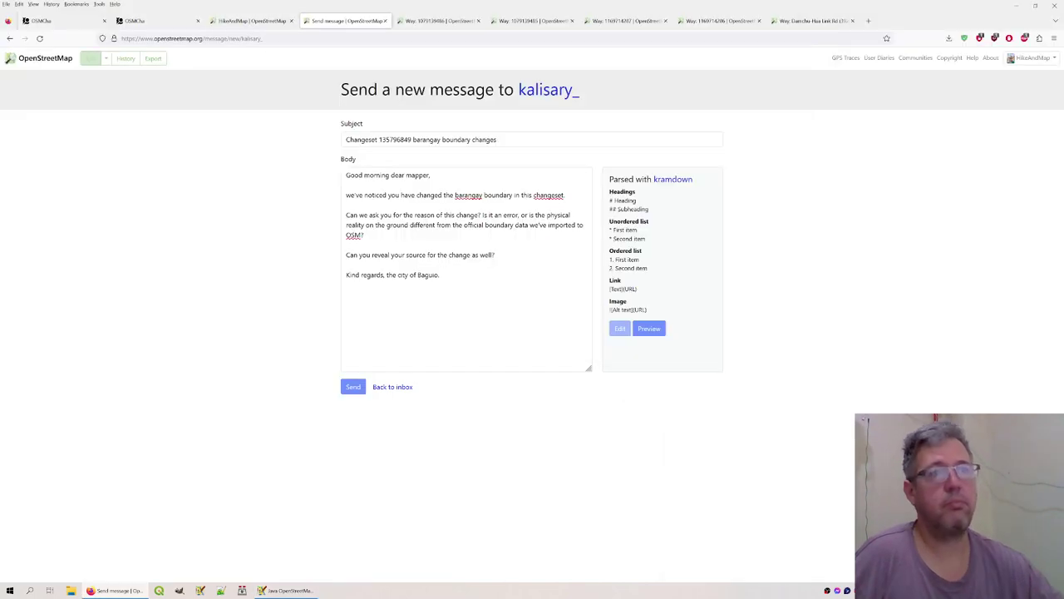
click(77, 4)
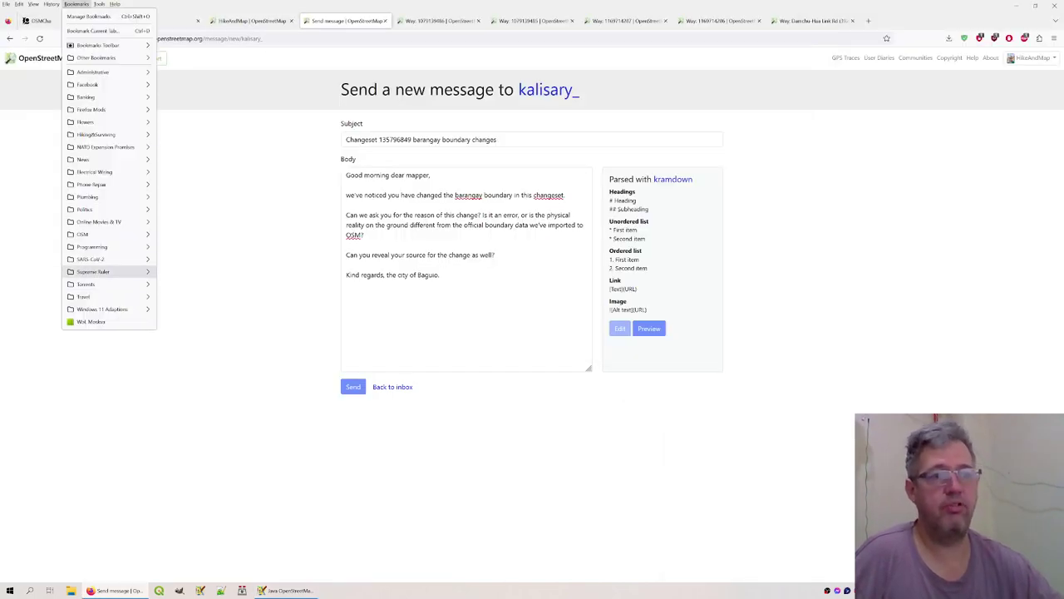
mouse_move(83, 234)
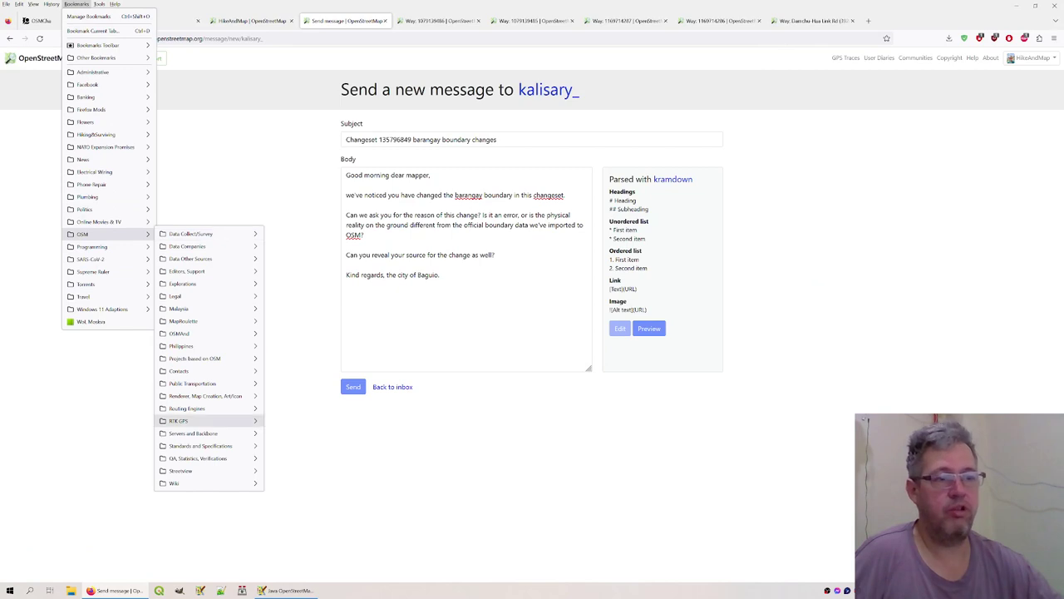
mouse_move(199, 458)
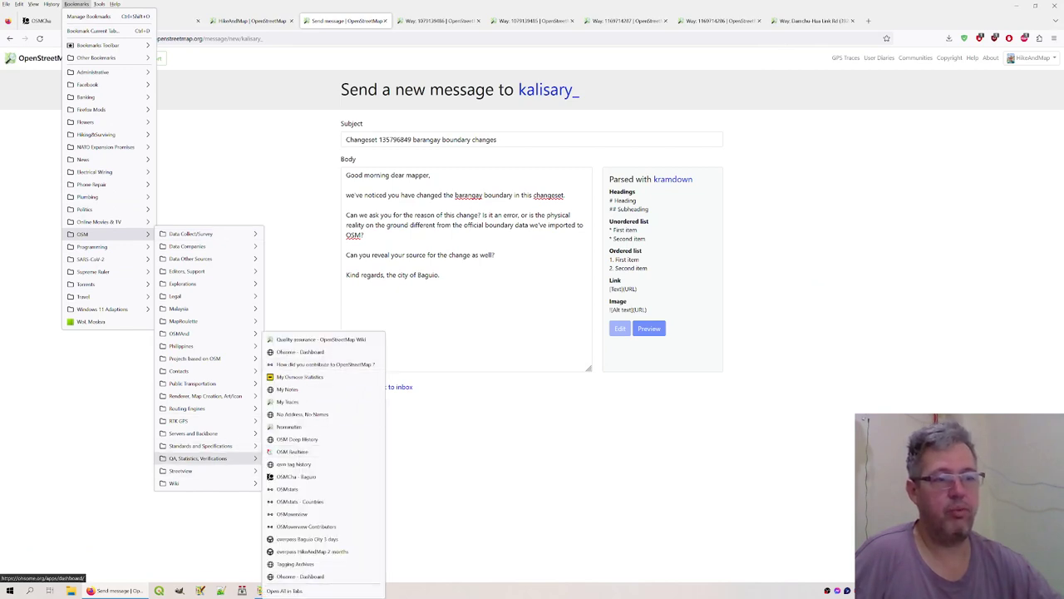